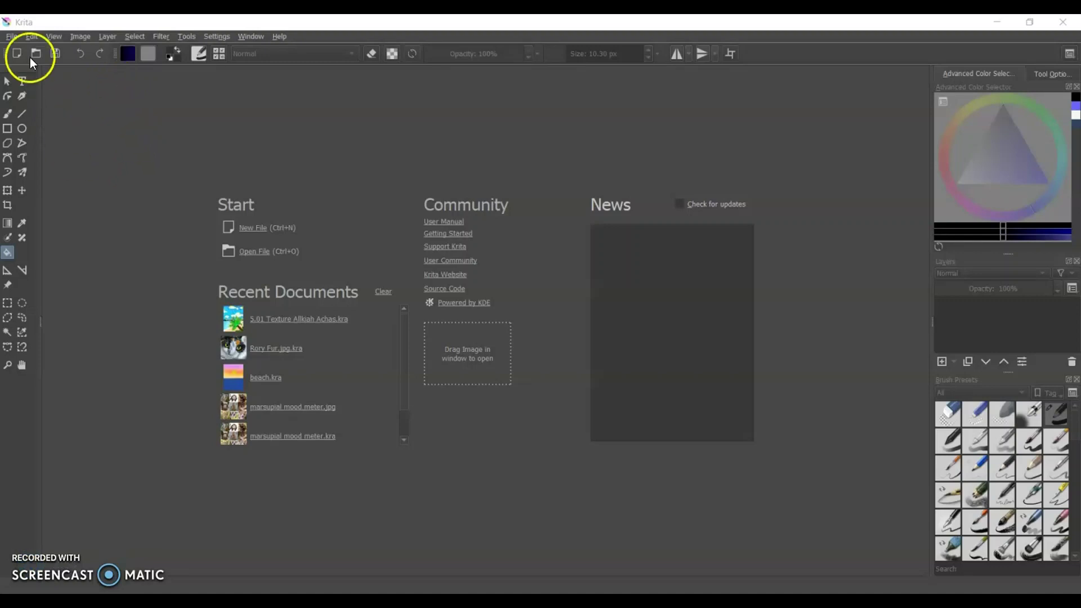
# Step: Create a new blank 3600 × 3600 px document at 300 ppi
pyautogui.click(18, 52)
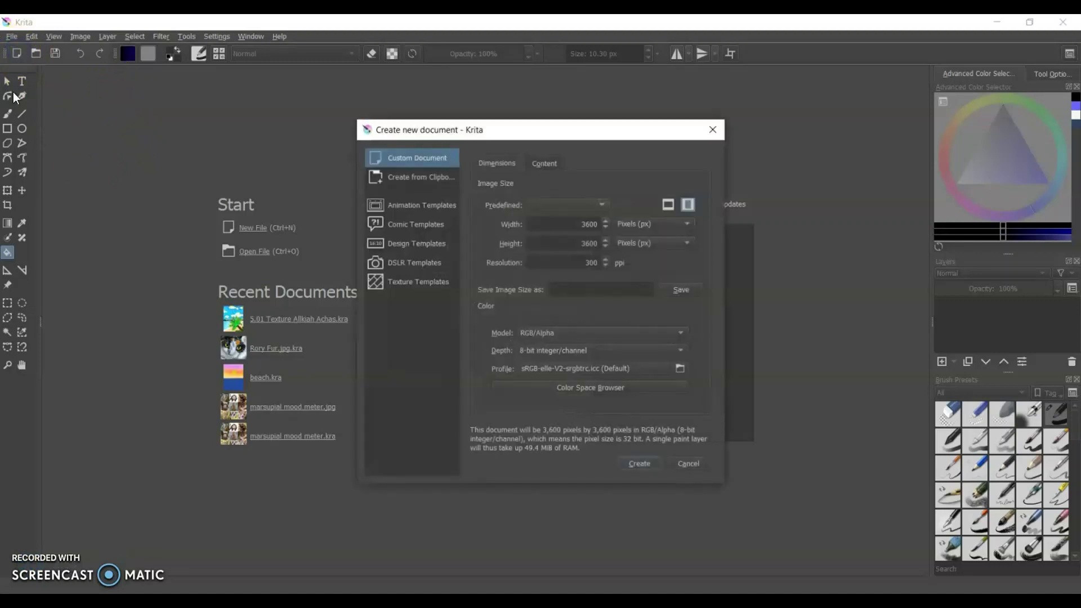
pyautogui.click(646, 461)
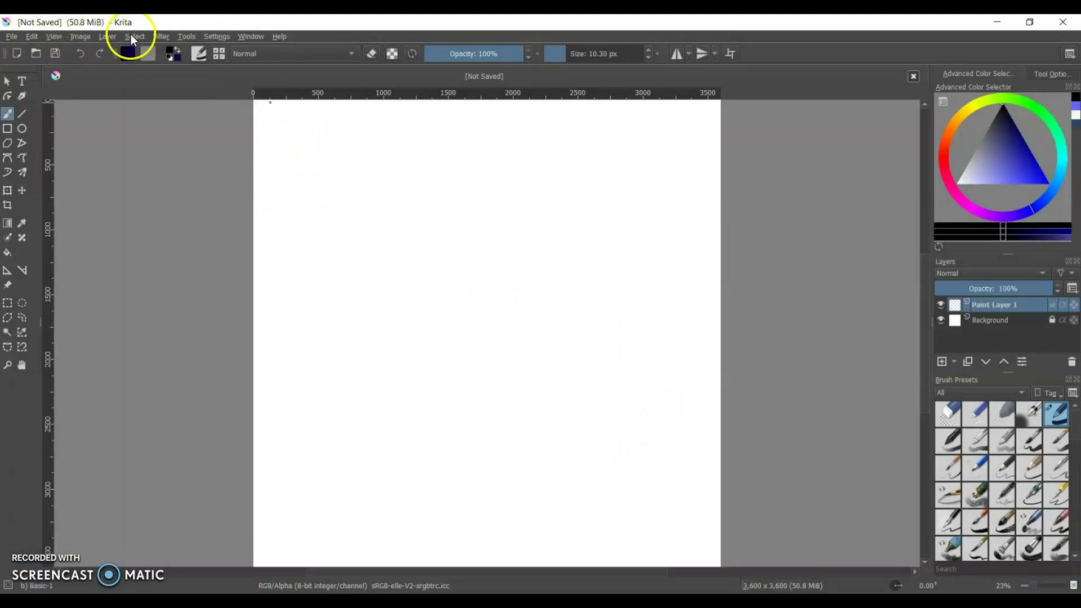
# Step: Import Face-Profile-1-200x300 (2) from Pictures as a new layer via Layer > Import/Export
pyautogui.click(107, 36)
pyautogui.moveTo(131, 37)
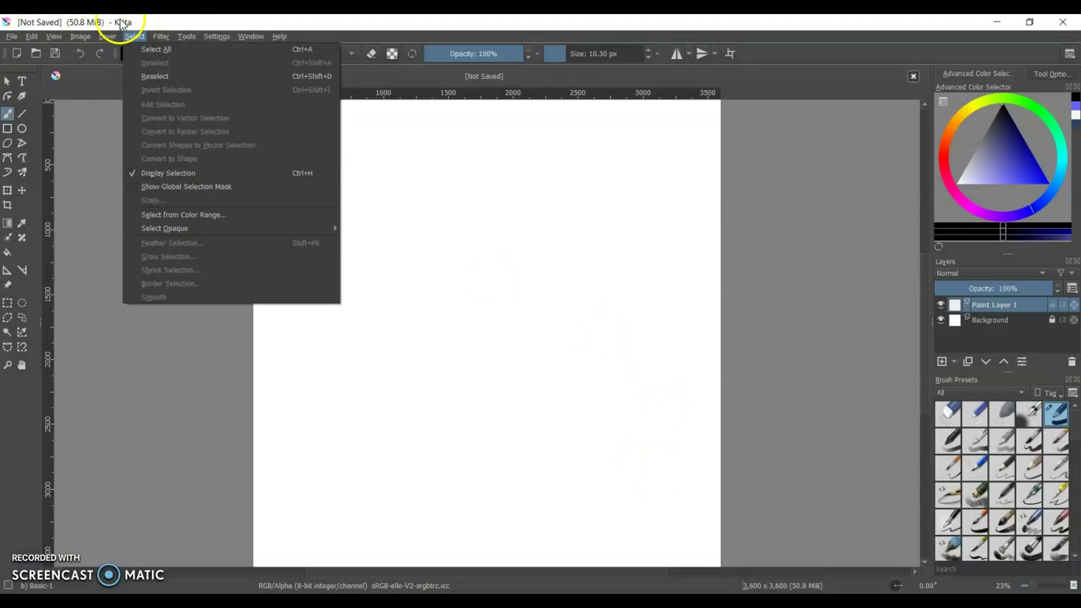
pyautogui.moveTo(134, 106)
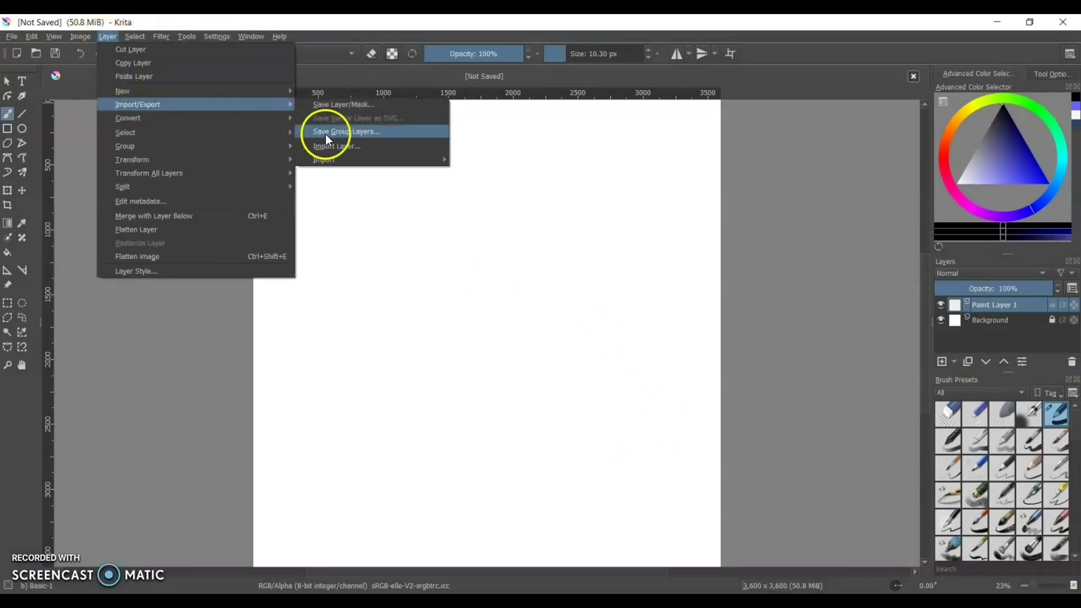
pyautogui.click(337, 147)
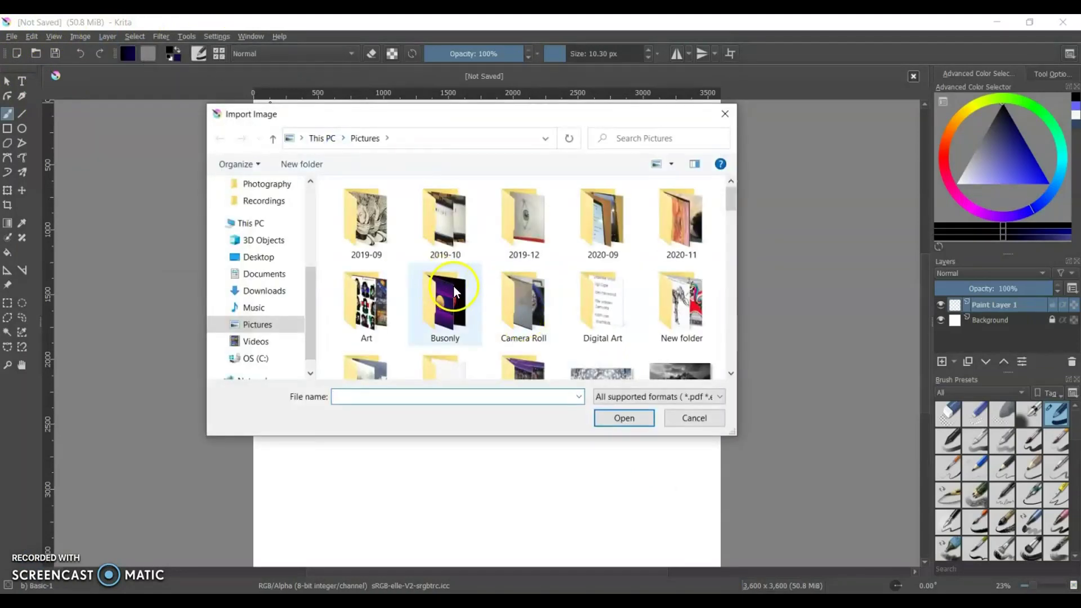
pyautogui.scroll(-10, 489, 286)
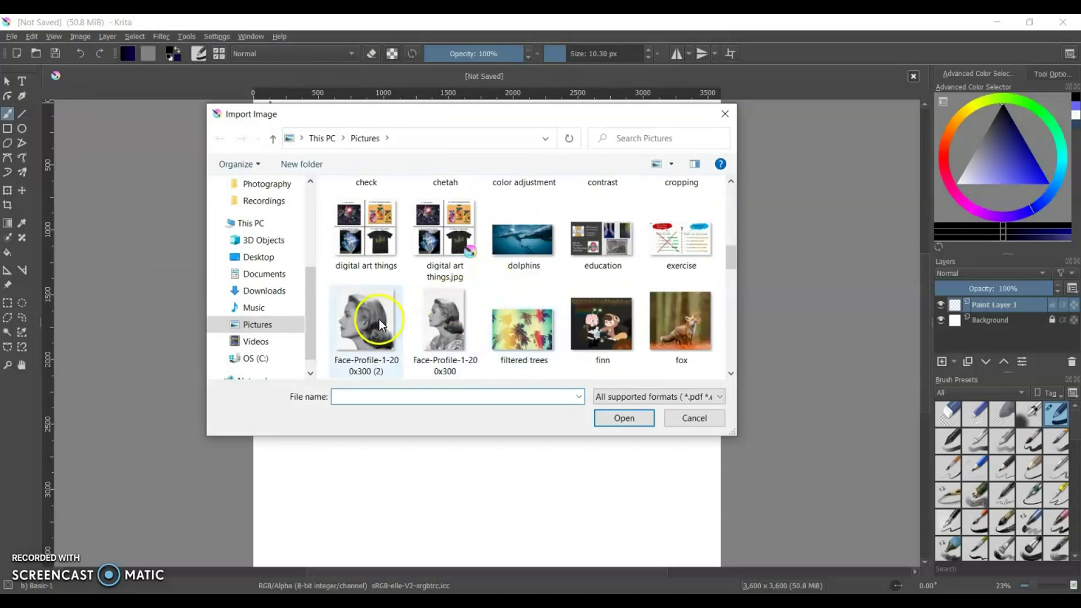
pyautogui.click(379, 319)
pyautogui.click(608, 418)
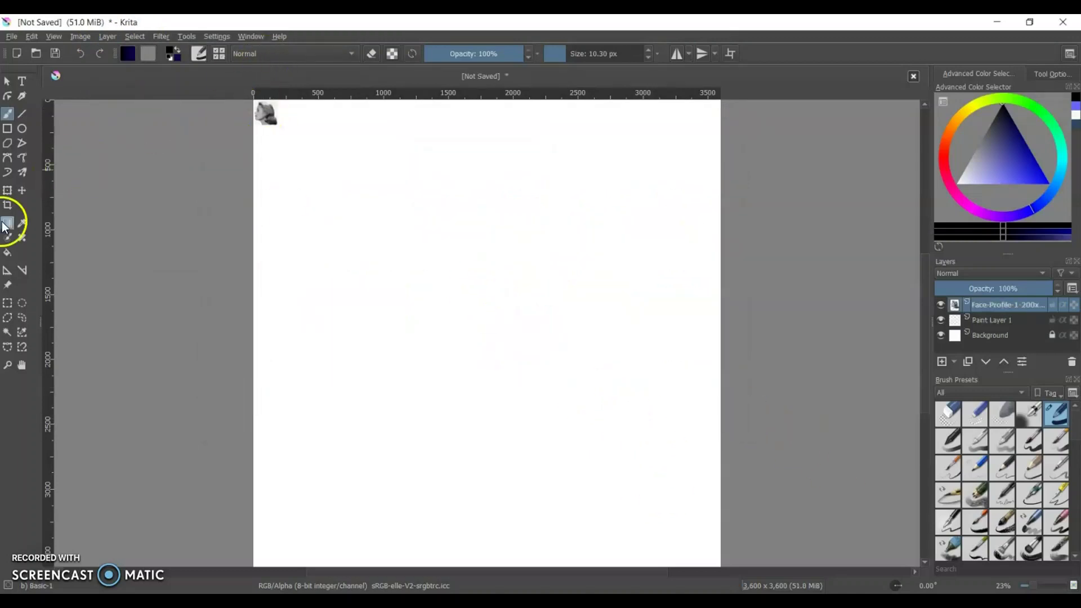
# Step: Scale the face photo far beyond the canvas and shift it onto the right half
pyautogui.click(11, 190)
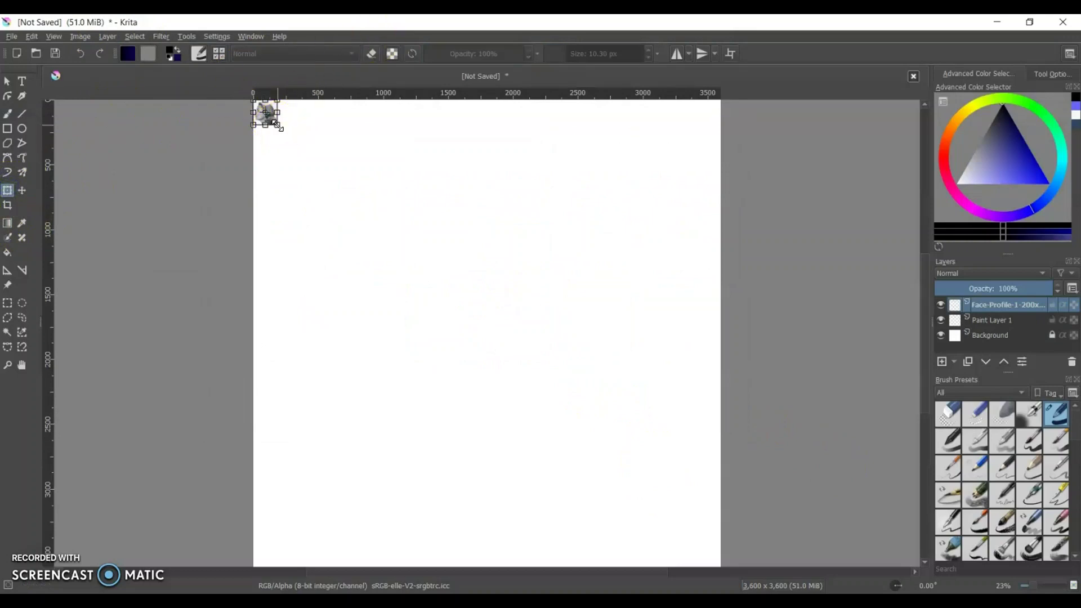
pyautogui.moveTo(277, 125); pyautogui.dragTo(830, 516)
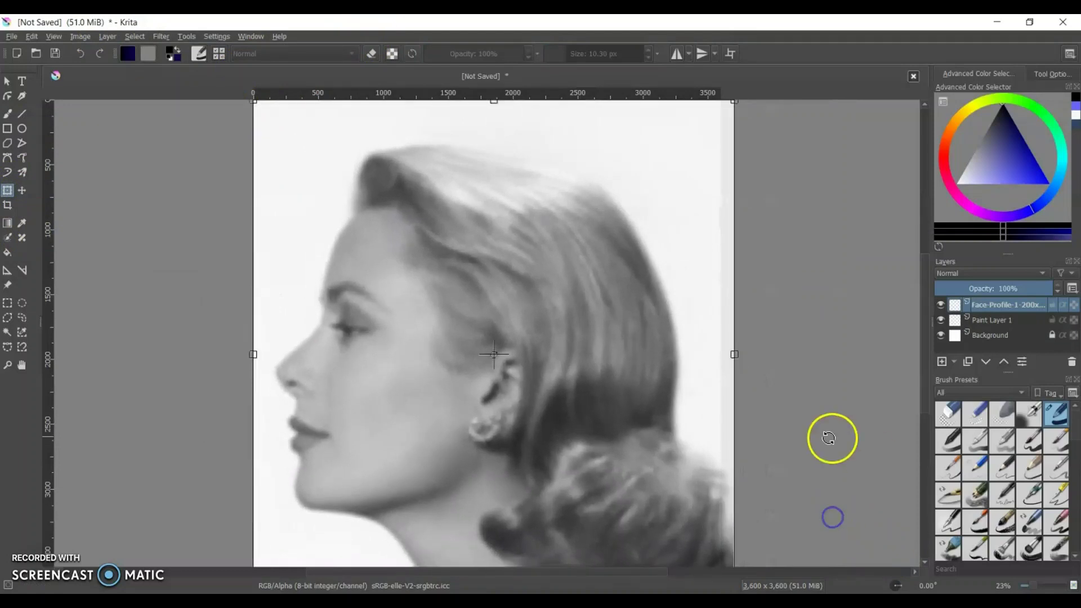
pyautogui.scroll(-1, 829, 441)
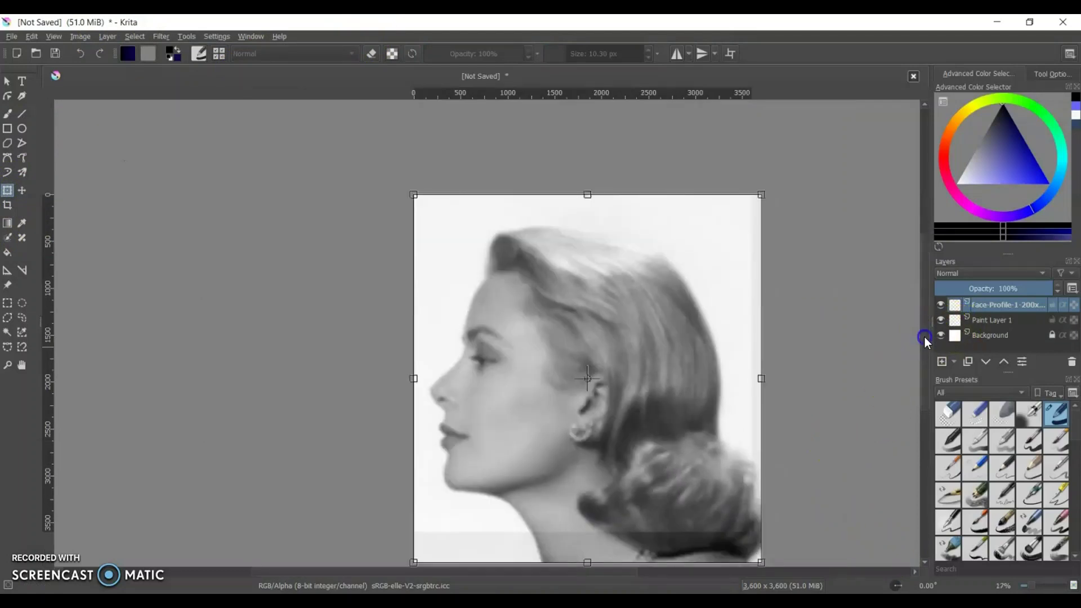
pyautogui.moveTo(924, 336); pyautogui.dragTo(926, 348)
pyautogui.moveTo(622, 379); pyautogui.dragTo(803, 347)
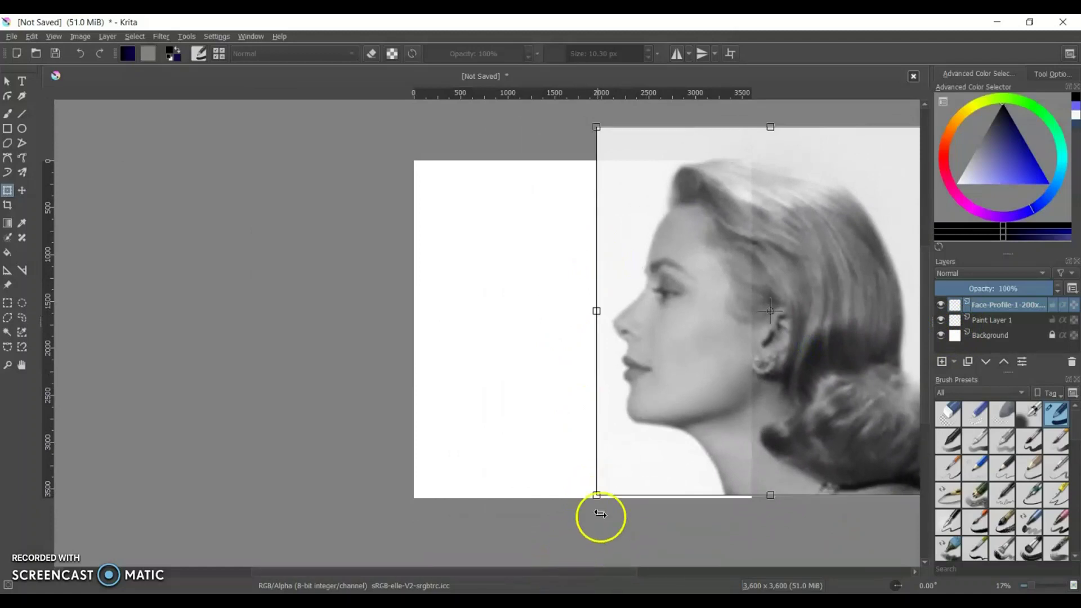
pyautogui.moveTo(598, 495); pyautogui.dragTo(543, 523)
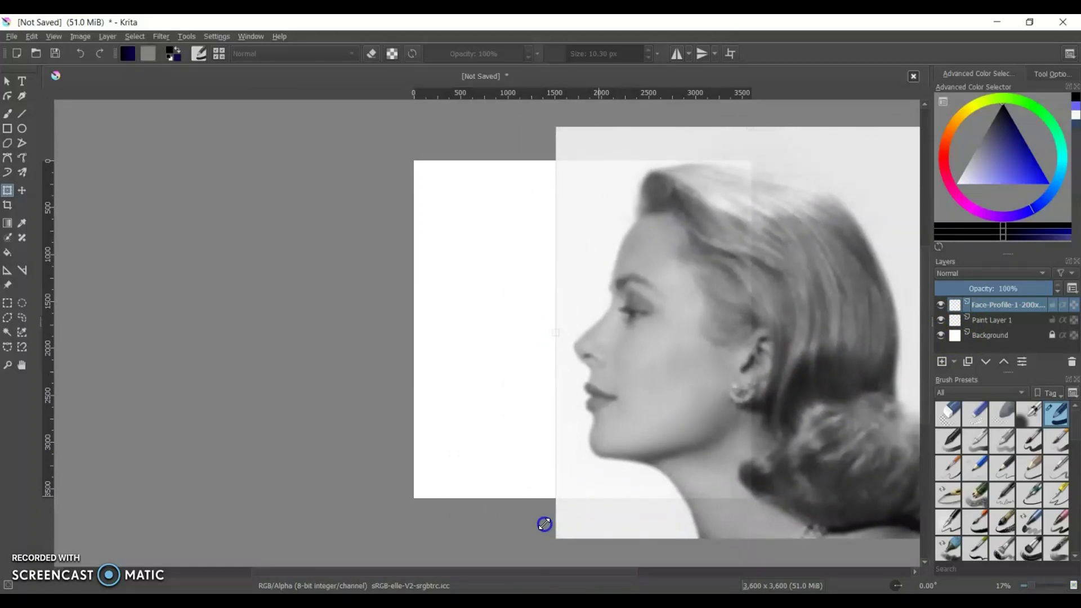
pyautogui.moveTo(732, 410); pyautogui.dragTo(745, 392)
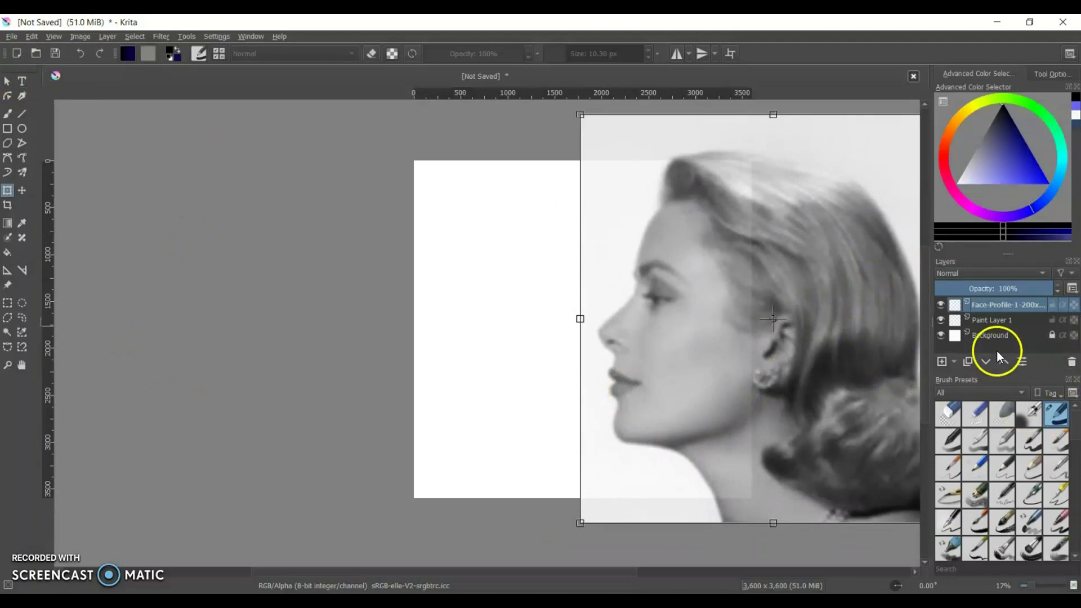
# Step: Move Paint Layer 1 above the Face-Profile layer, make it active, and select the Multibrush tool
pyautogui.click(997, 316)
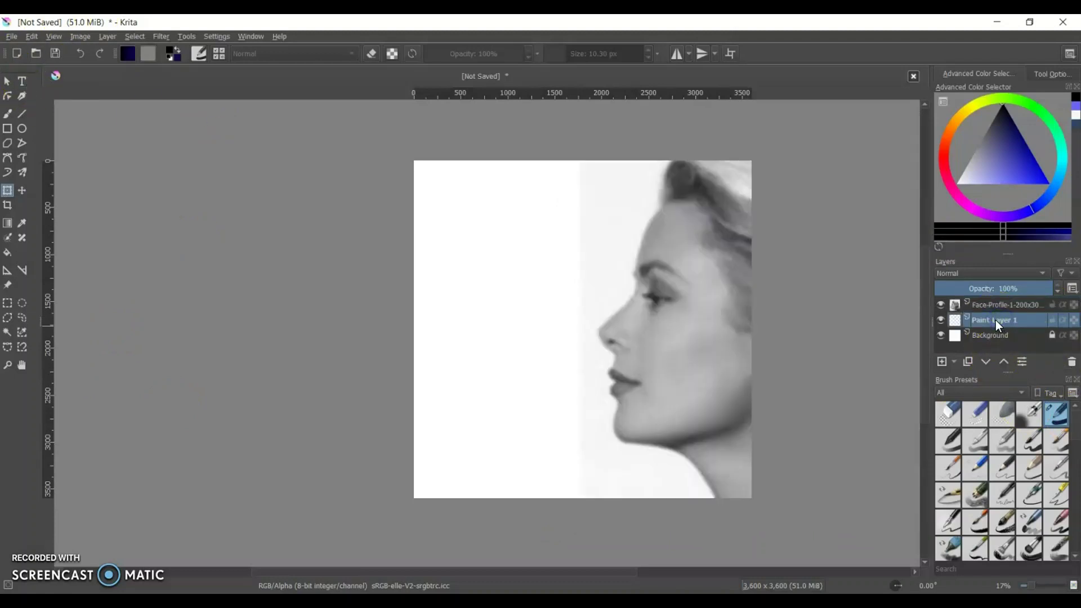
pyautogui.moveTo(995, 320)
pyautogui.mouseDown()
pyautogui.moveTo(997, 305)
pyautogui.moveTo(1019, 330)
pyautogui.mouseUp()
pyautogui.click(1011, 309)
pyautogui.click(1004, 305)
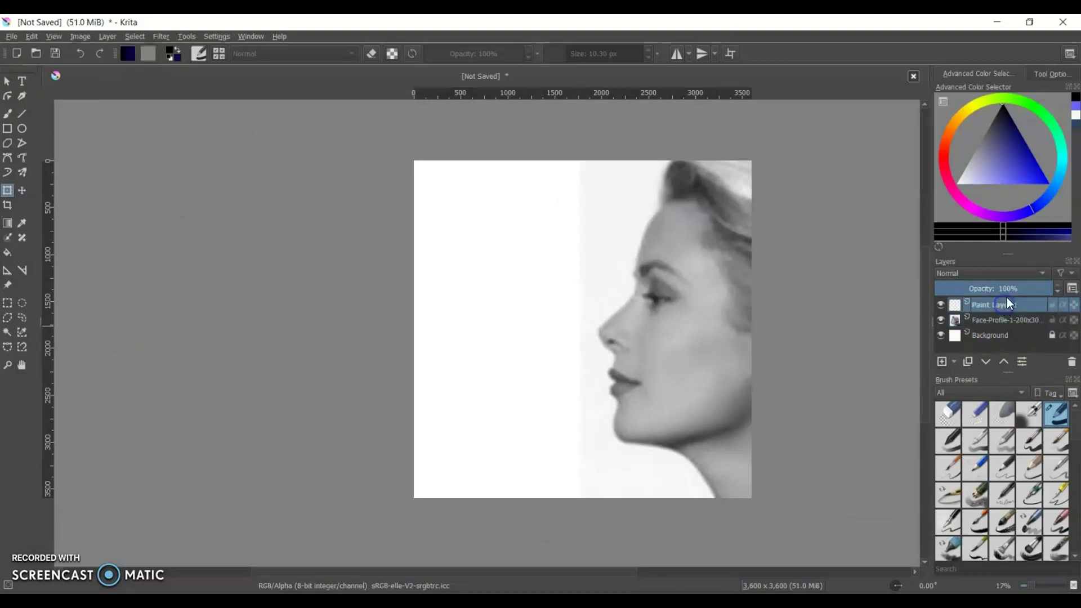
pyautogui.click(21, 177)
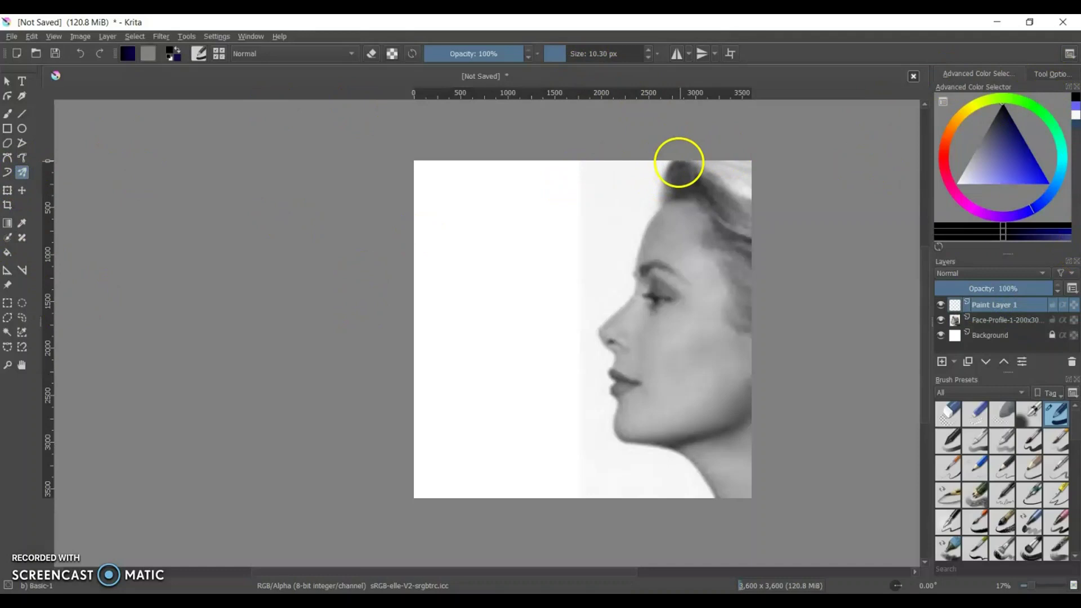
# Step: Trace the profile with the Multibrush from the hair top down the forehead, nose and lips
pyautogui.click(671, 162)
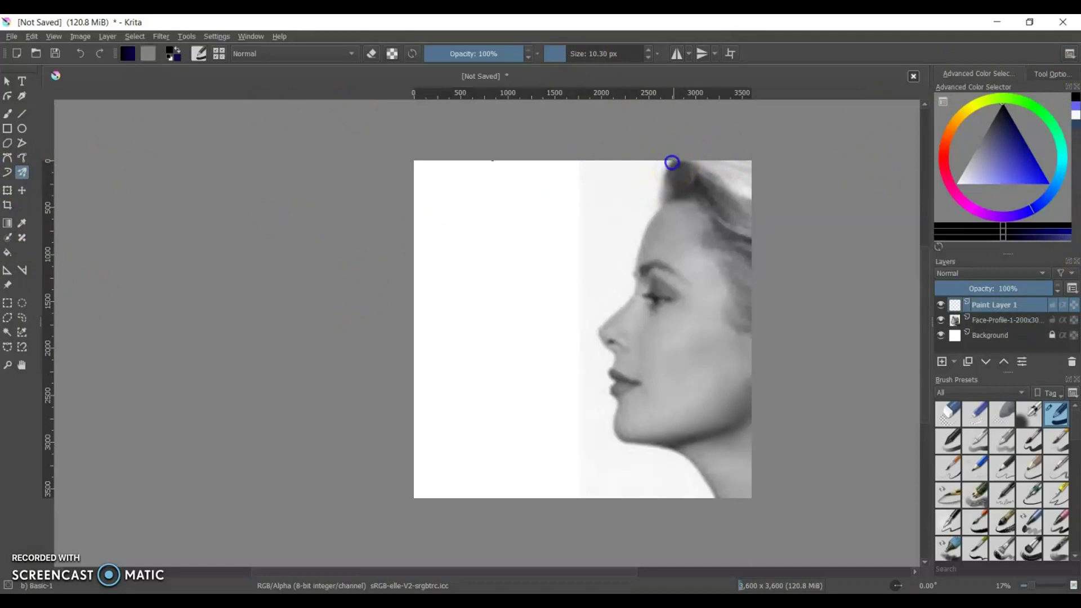
pyautogui.moveTo(665, 169)
pyautogui.mouseDown()
pyautogui.moveTo(635, 292)
pyautogui.moveTo(609, 320)
pyautogui.moveTo(606, 346)
pyautogui.mouseUp()
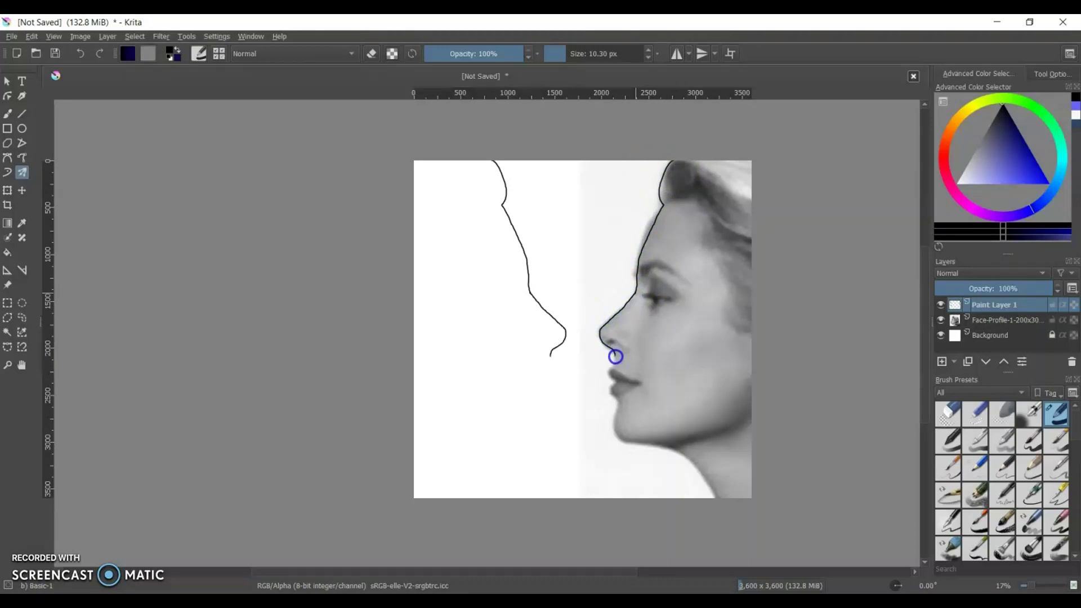
pyautogui.moveTo(612, 368); pyautogui.dragTo(612, 395)
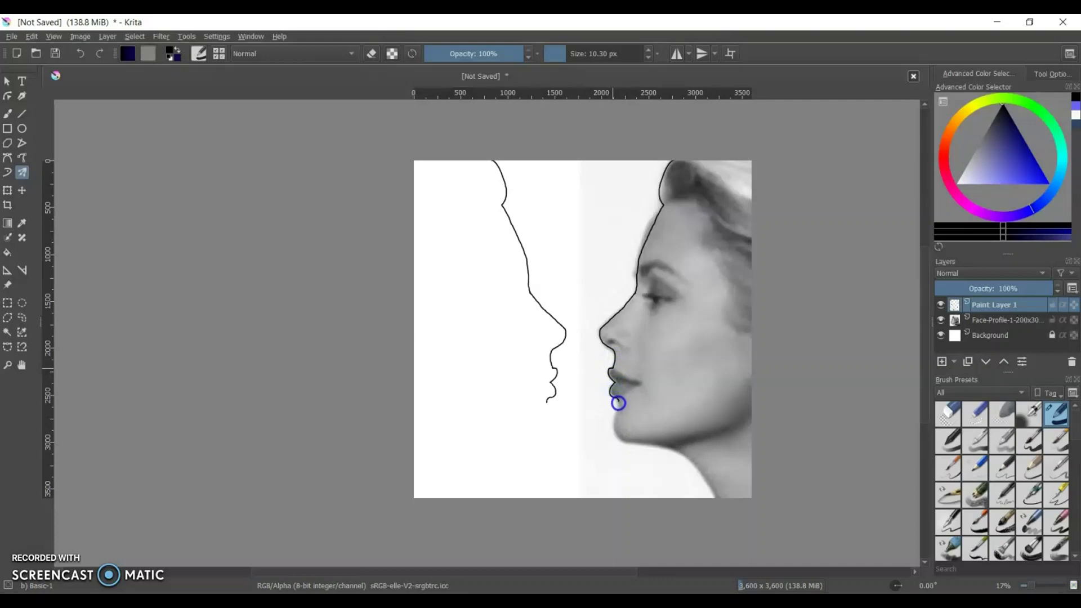
pyautogui.moveTo(618, 404); pyautogui.dragTo(617, 404)
# Step: Undo the faulty lips-to-chin stroke and redraw it from the lip toward the chin
pyautogui.click(81, 52)
pyautogui.click(613, 367)
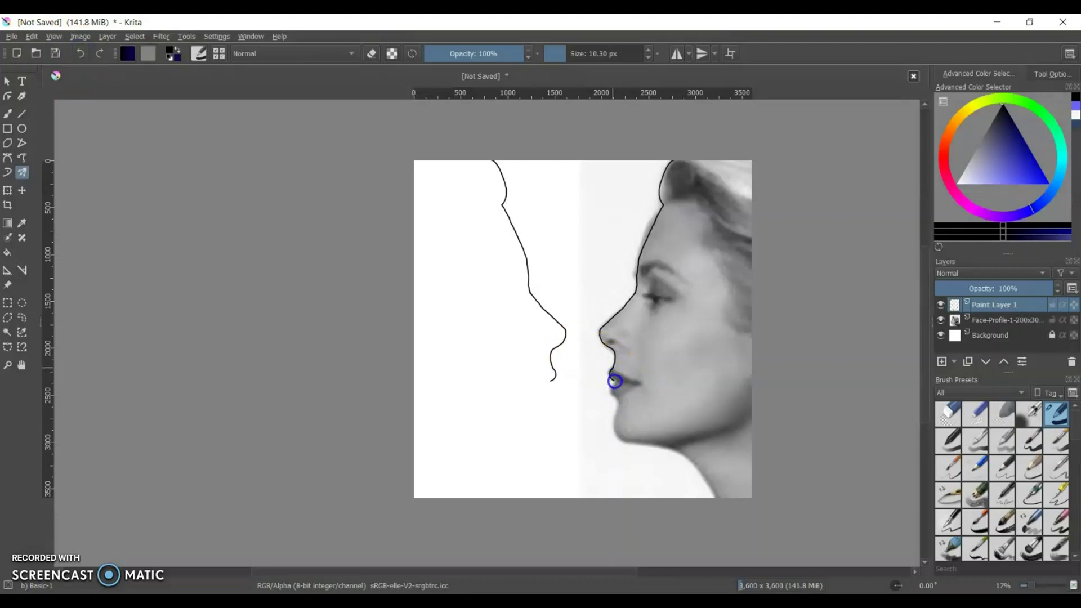
pyautogui.moveTo(611, 388); pyautogui.dragTo(618, 439)
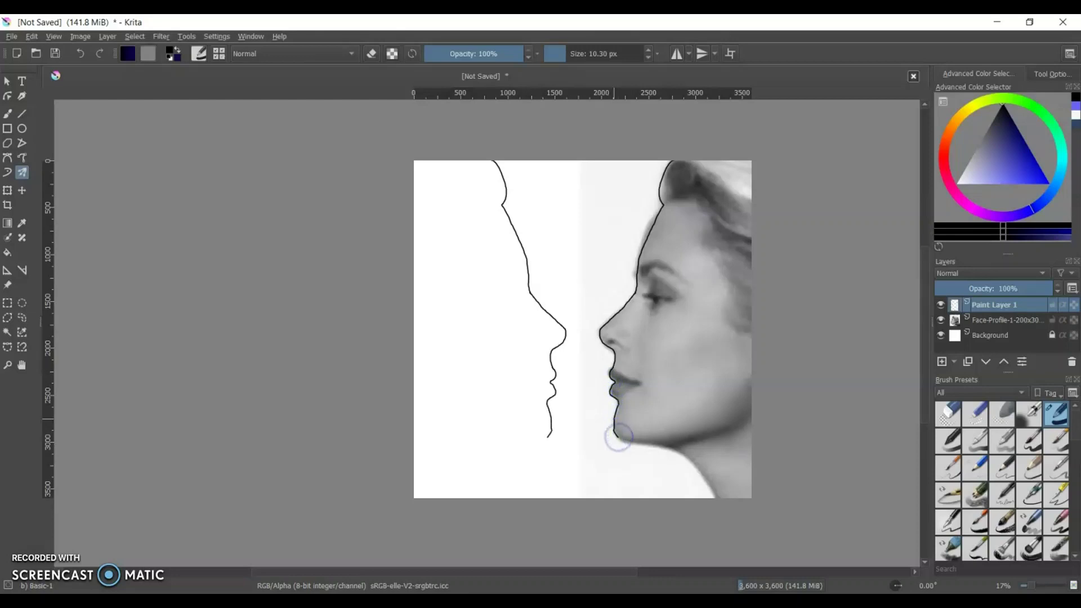
# Step: Dismiss the Image Properties dialog without changes and undo the chin stroke
pyautogui.click(80, 36)
pyautogui.click(87, 52)
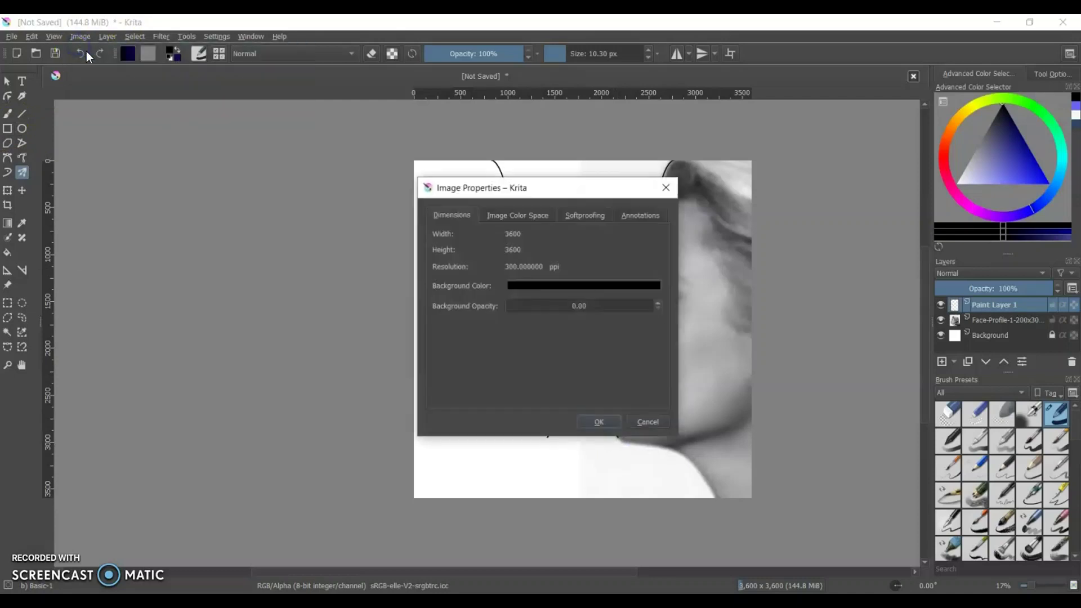
pyautogui.click(666, 187)
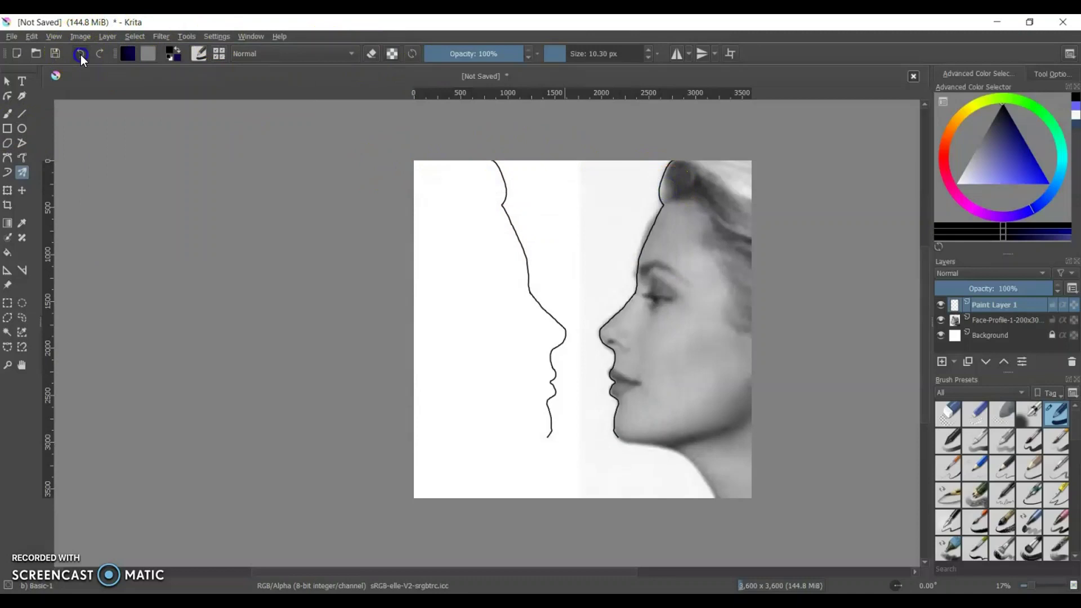
pyautogui.click(80, 54)
# Step: Redraw the chin and extend the mirrored outline along the jaw and neck
pyautogui.moveTo(614, 418); pyautogui.dragTo(612, 426)
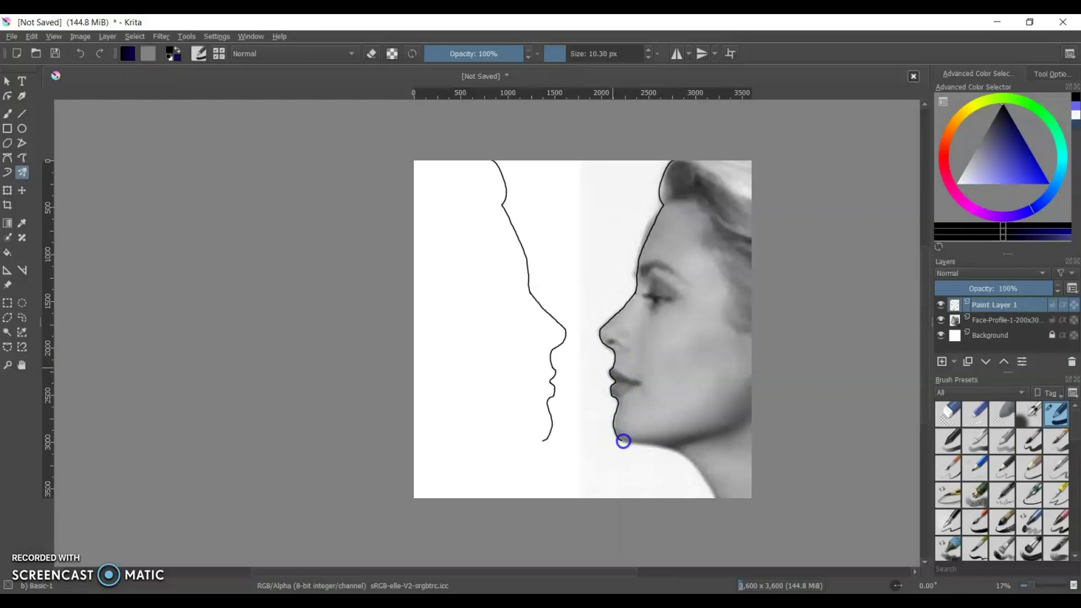
pyautogui.click(623, 440)
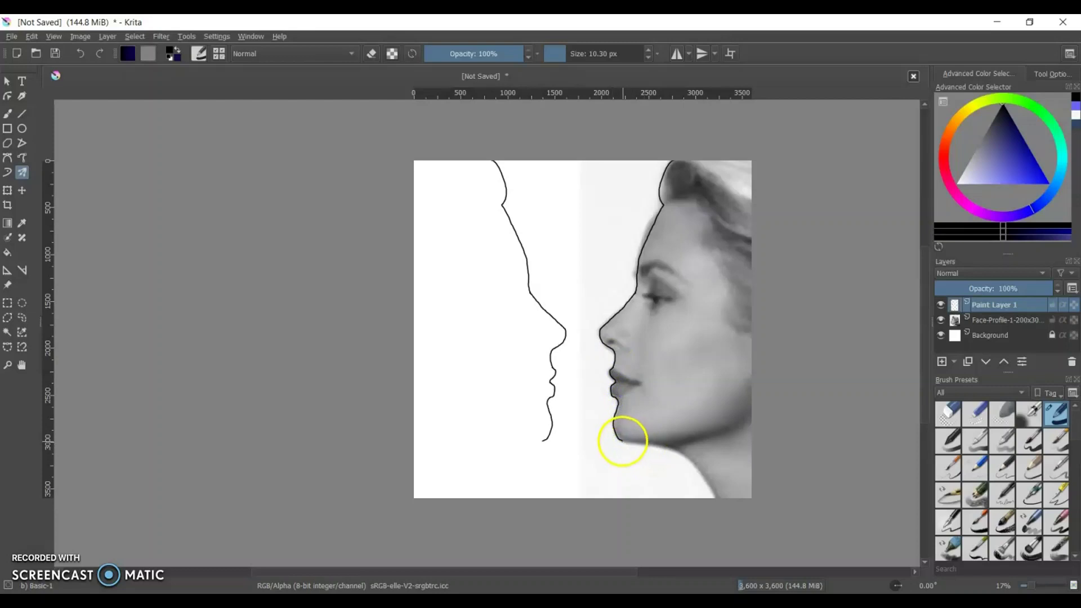
pyautogui.moveTo(623, 441)
pyautogui.mouseDown()
pyautogui.moveTo(677, 452)
pyautogui.moveTo(713, 494)
pyautogui.mouseUp()
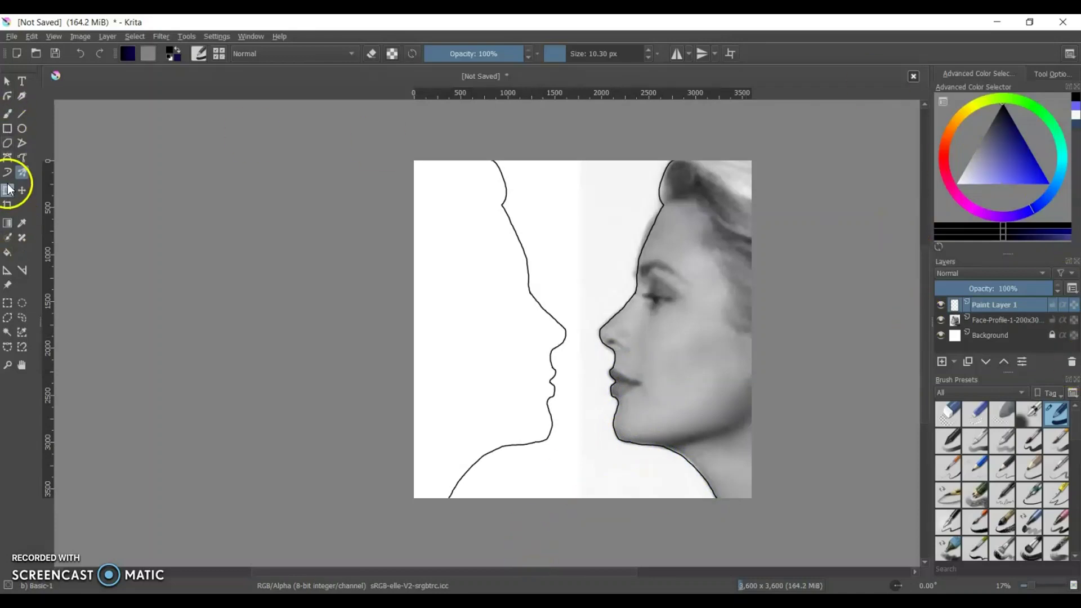
# Step: Fill the right and left face outlines black and hide the Face-Profile photo layer
pyautogui.click(9, 254)
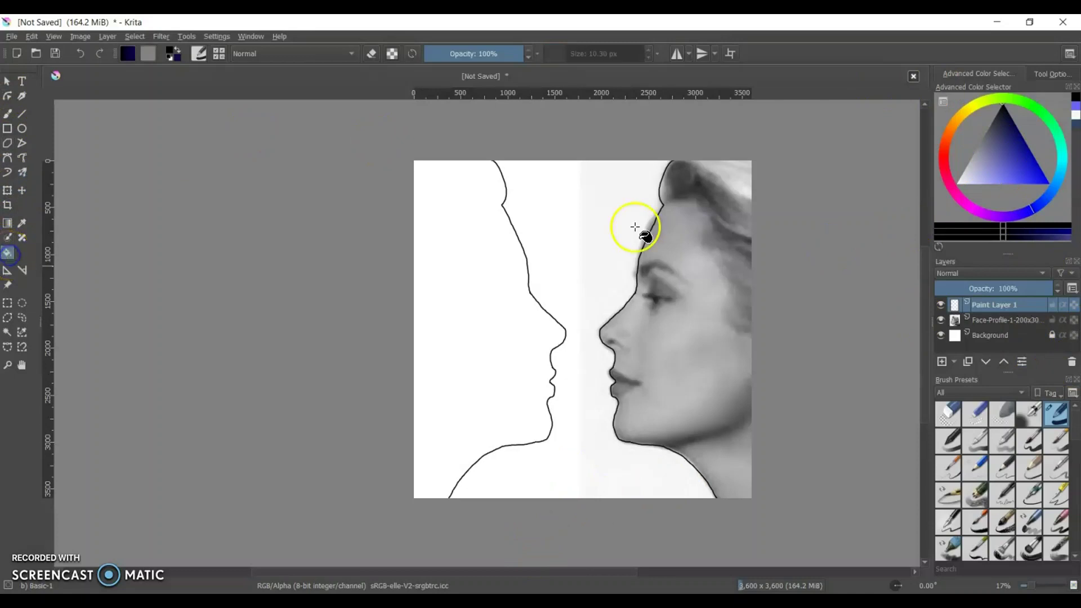
pyautogui.click(702, 328)
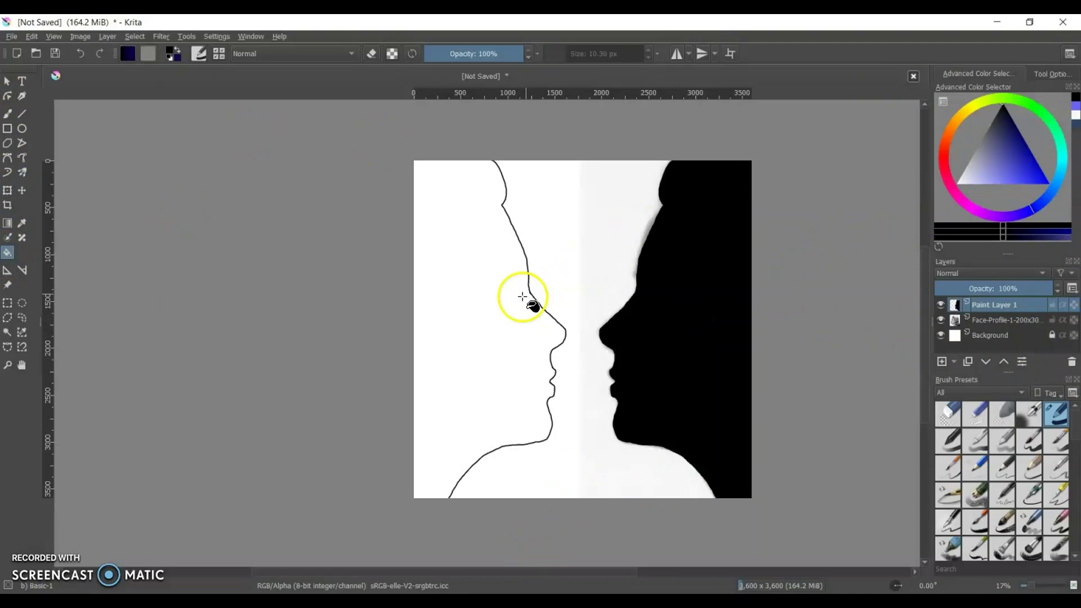
pyautogui.click(505, 309)
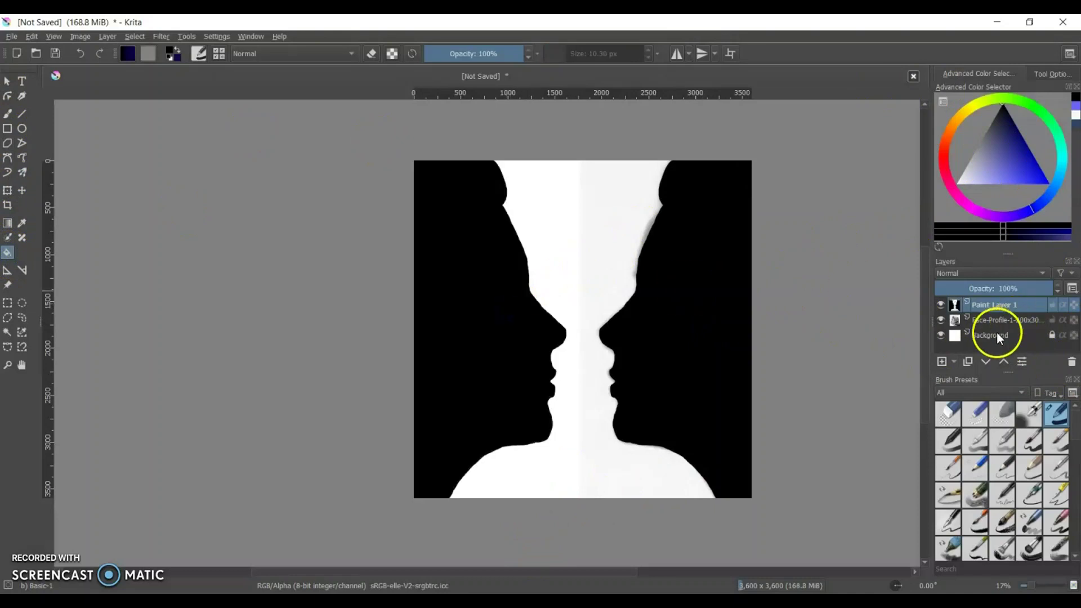
pyautogui.click(940, 320)
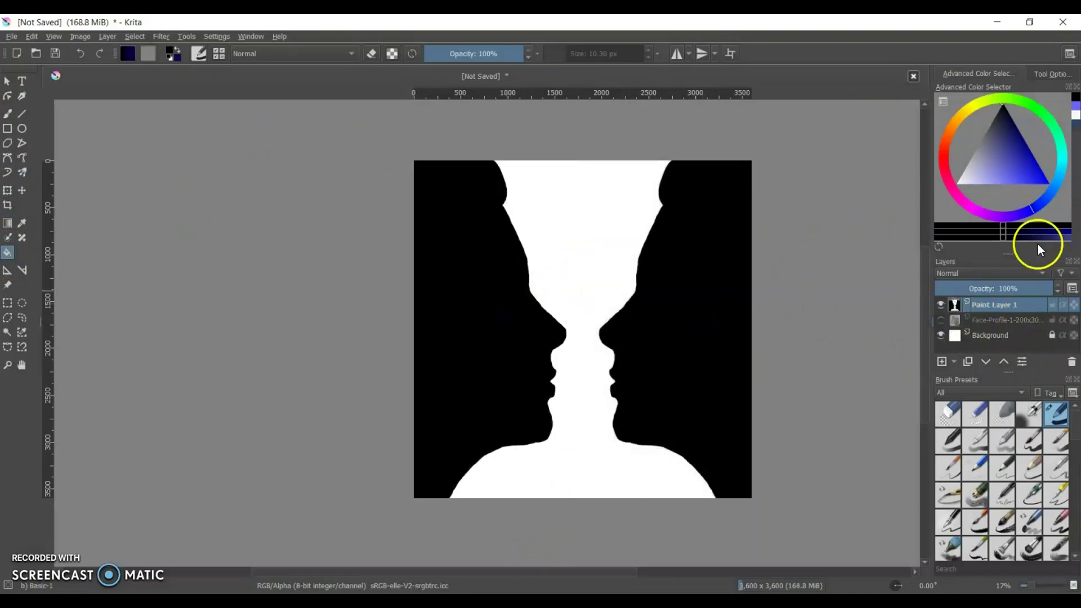
# Step: Add Paint Layer 2 beneath Paint Layer 1 and choose a pale lavender foreground colour
pyautogui.click(941, 363)
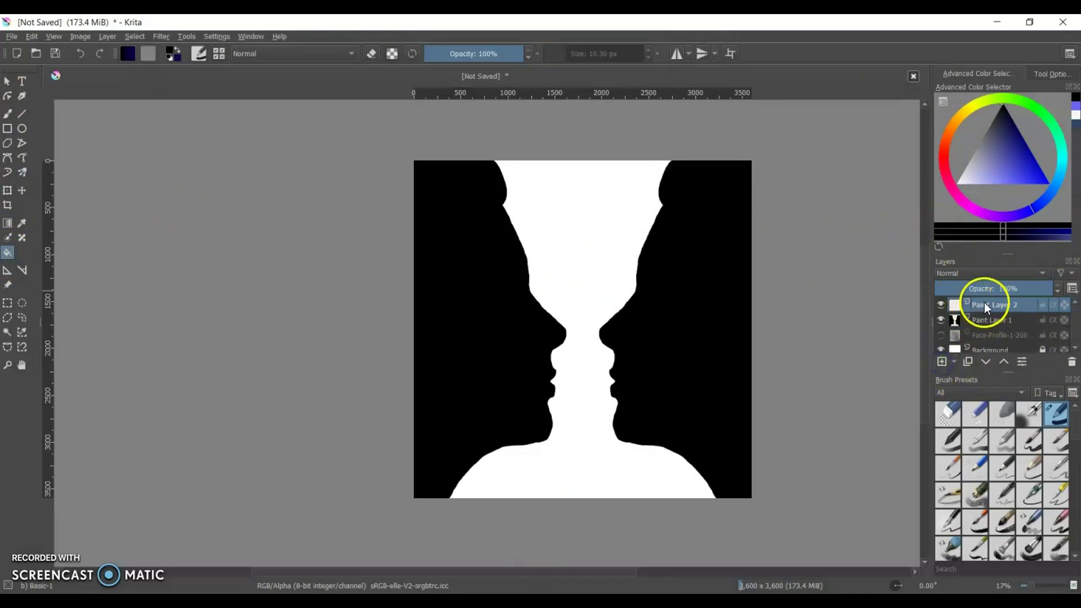
pyautogui.moveTo(999, 305); pyautogui.dragTo(1005, 328)
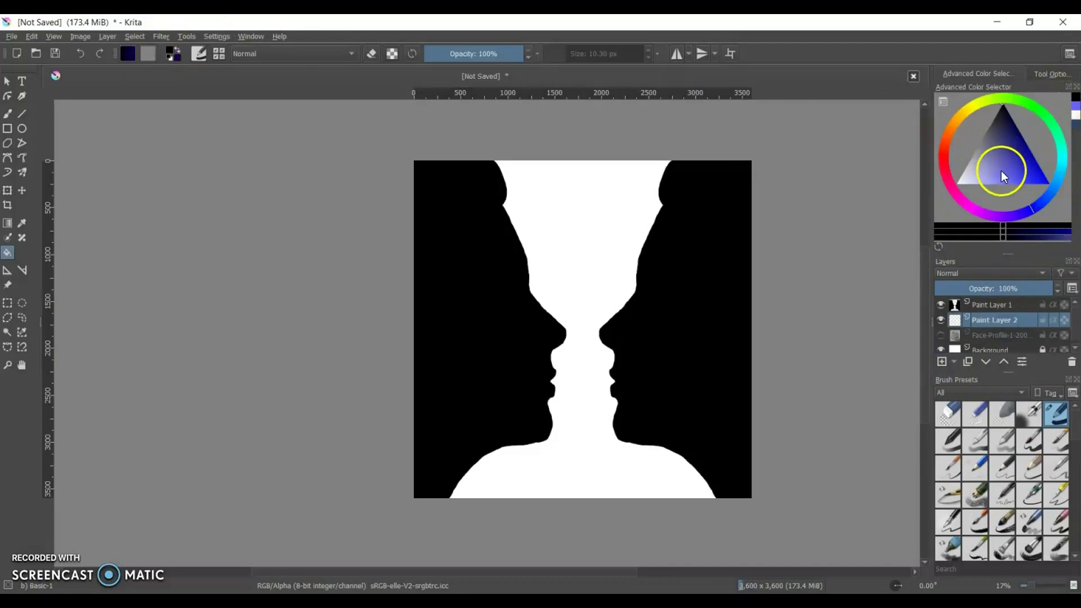
pyautogui.click(981, 181)
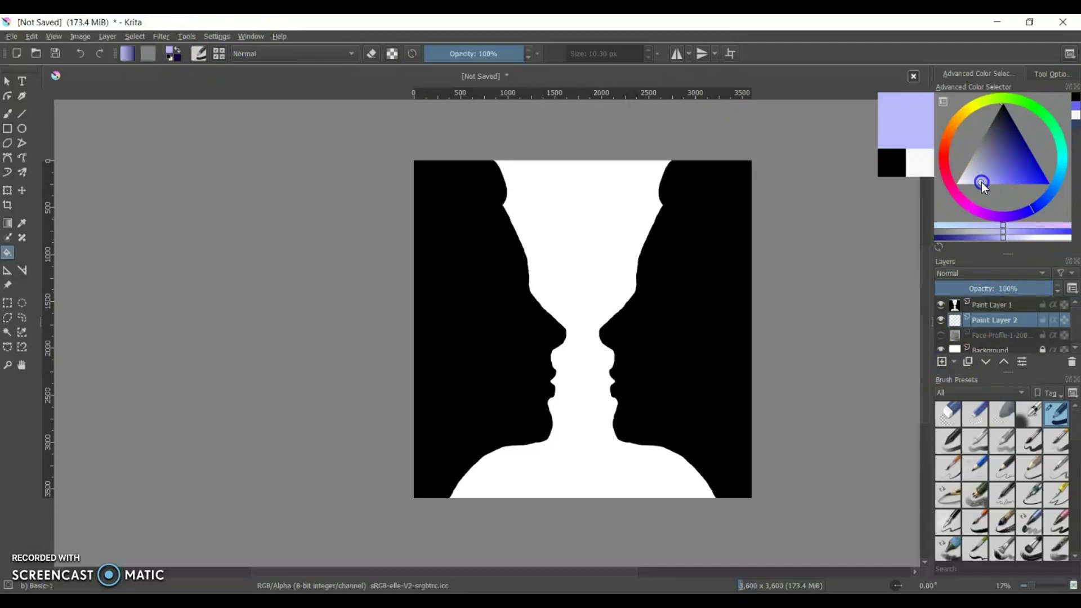
pyautogui.moveTo(981, 181); pyautogui.dragTo(965, 185)
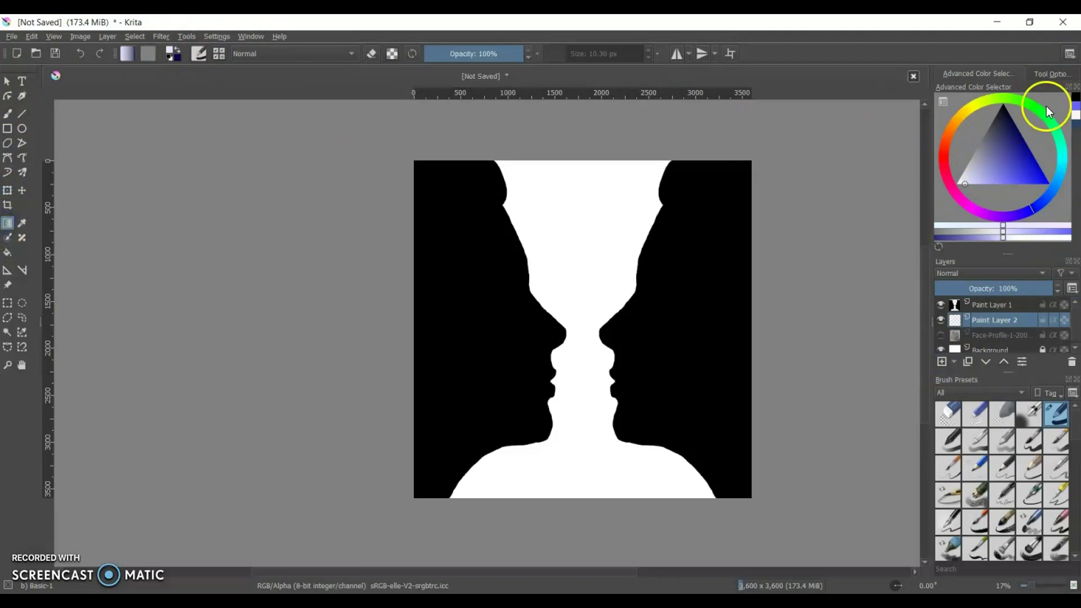
# Step: Try a Spiral gradient on the vase, undo it, and switch the gradient shape to Radial
pyautogui.click(1051, 76)
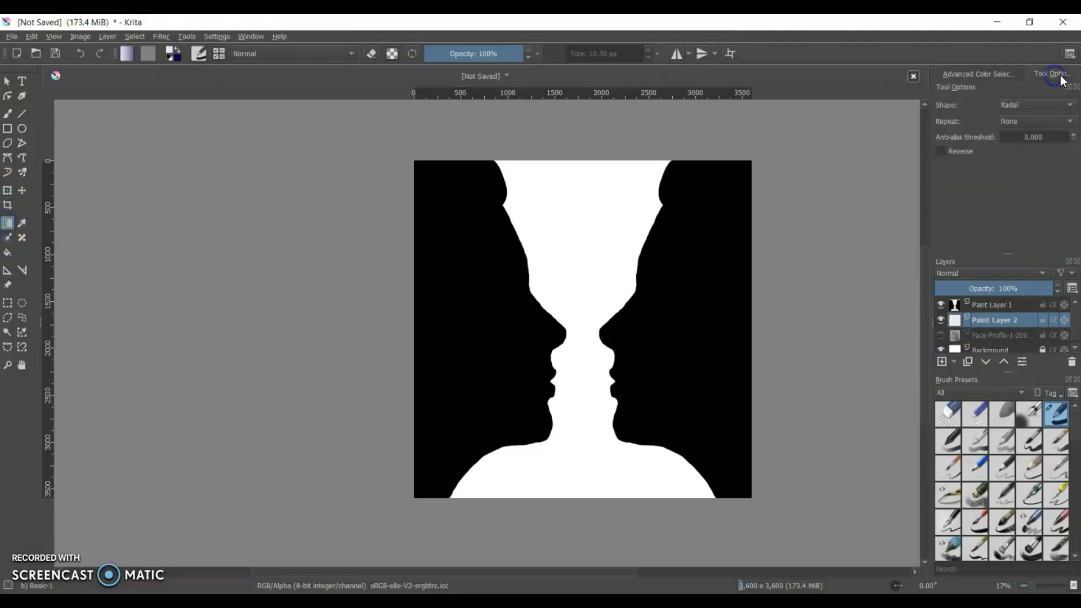
pyautogui.click(1057, 106)
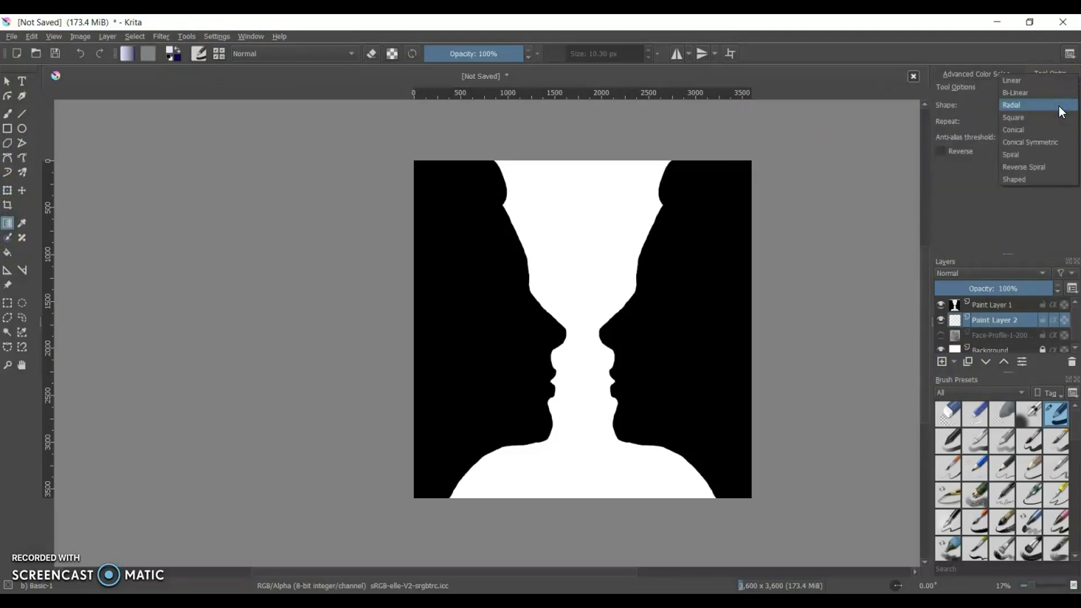
pyautogui.click(1051, 153)
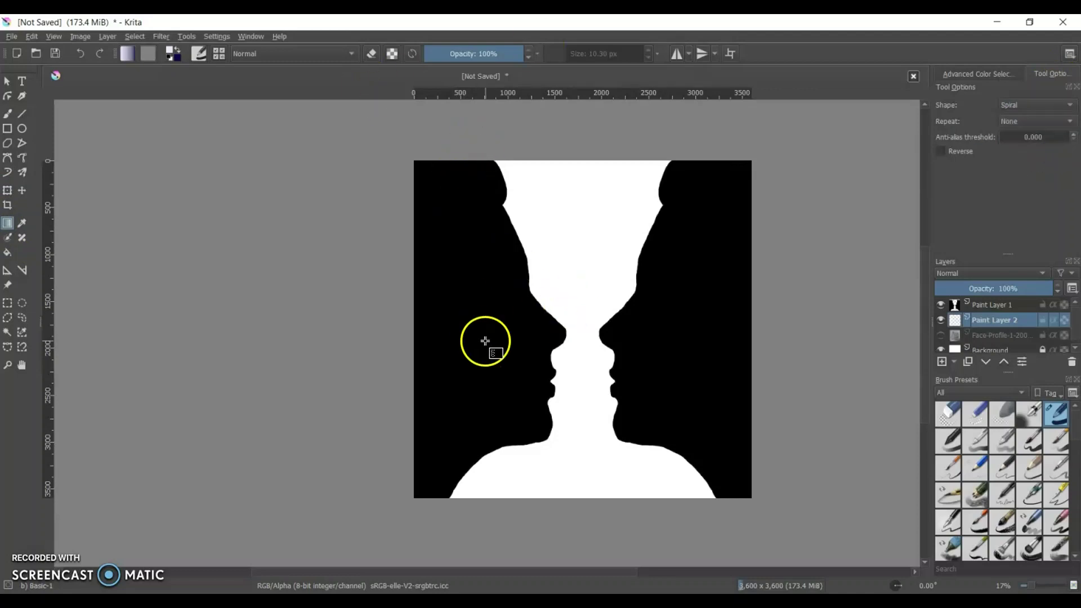
pyautogui.moveTo(588, 335); pyautogui.dragTo(568, 376)
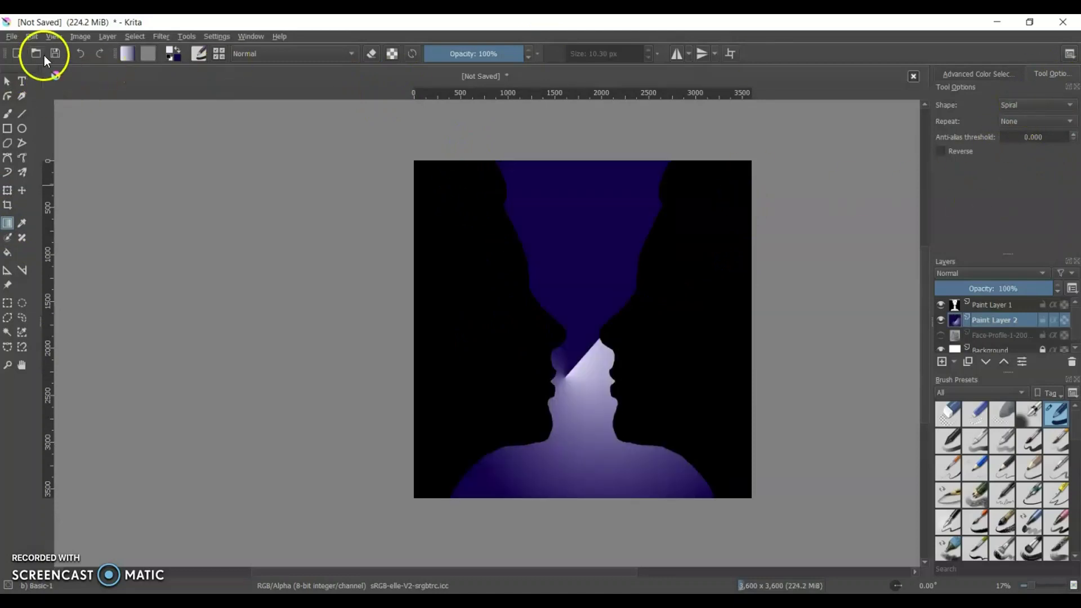
pyautogui.click(80, 54)
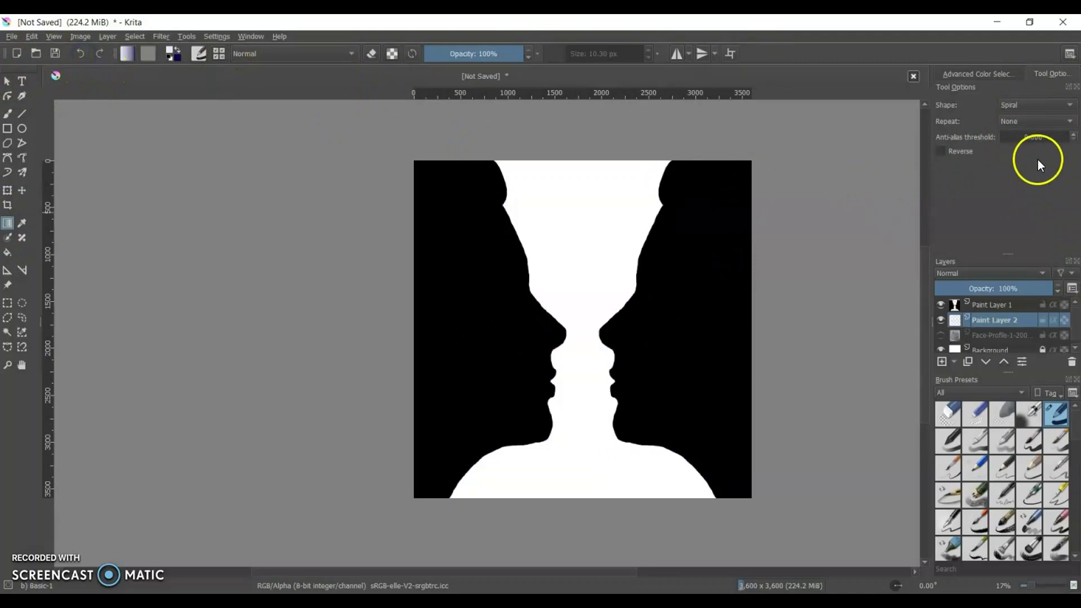
pyautogui.click(1058, 104)
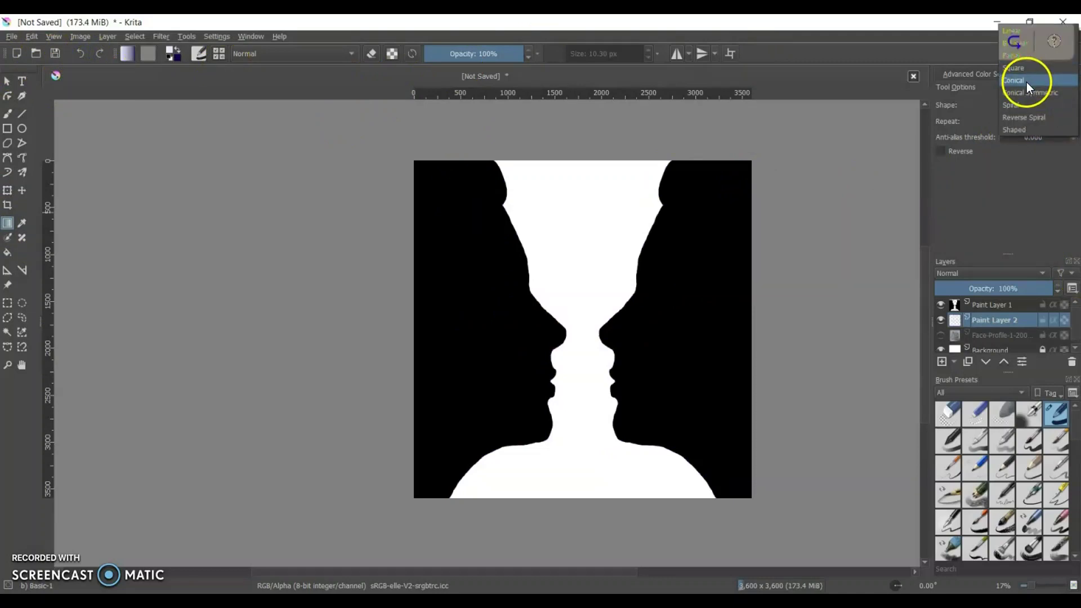
pyautogui.click(1035, 55)
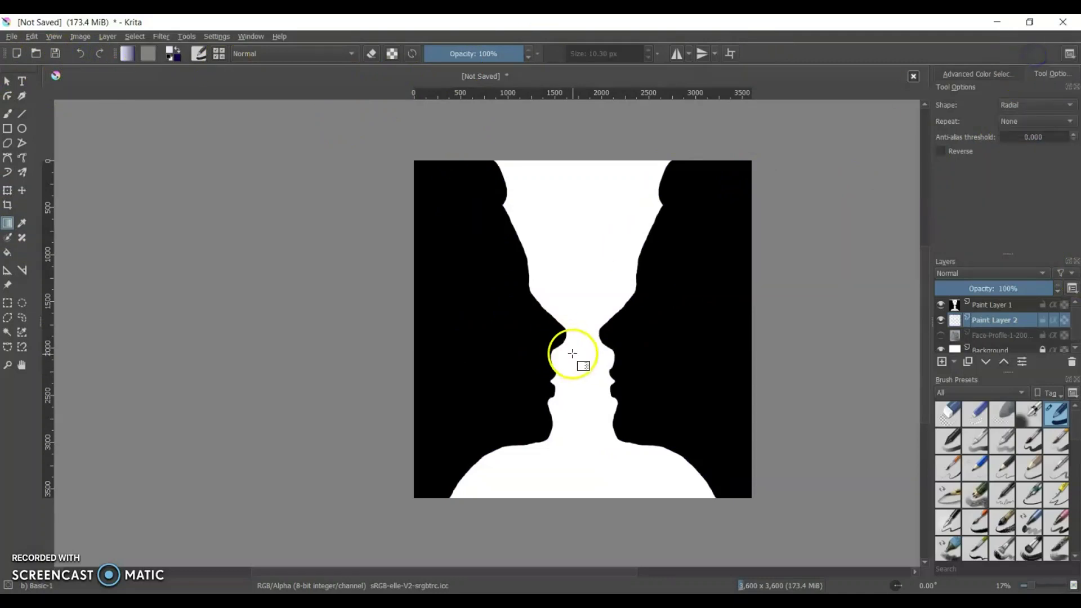
# Step: Drag a radial gradient from the vase neck toward the top right, pale at centre, purple at edges
pyautogui.moveTo(571, 353)
pyautogui.mouseDown()
pyautogui.moveTo(740, 208)
pyautogui.moveTo(732, 185)
pyautogui.mouseUp()
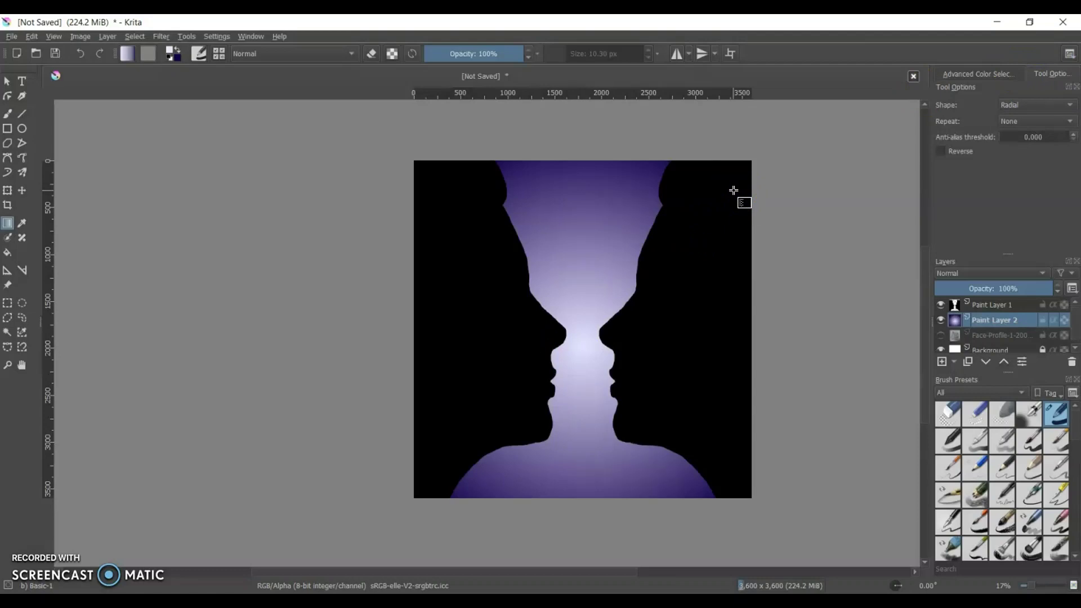
# Step: Start Save As with the file name 'grace face vase' and JPEG as the format
pyautogui.click(11, 37)
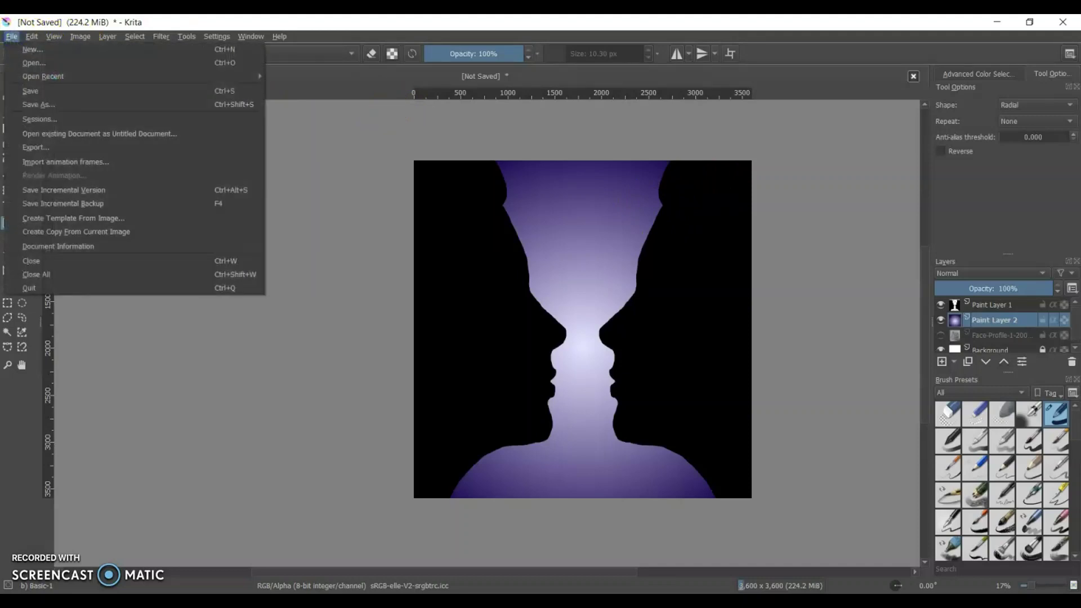
pyautogui.click(52, 106)
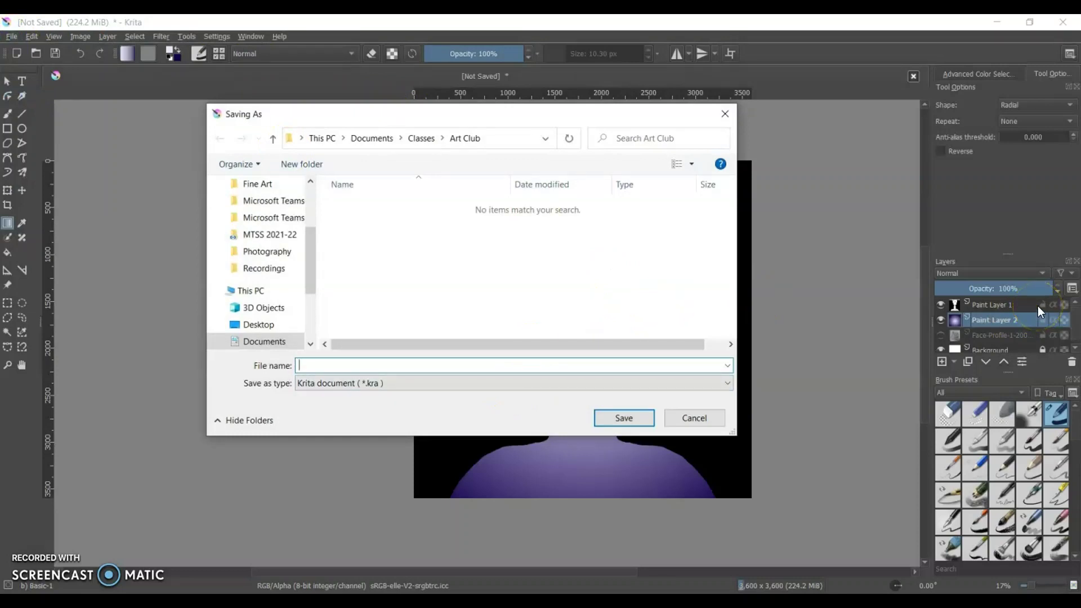
pyautogui.write('grasce')
pyautogui.press('BackSpace')
pyautogui.press('BackSpace')
pyautogui.press('BackSpace')
pyautogui.write('ce face vase')
pyautogui.click(720, 382)
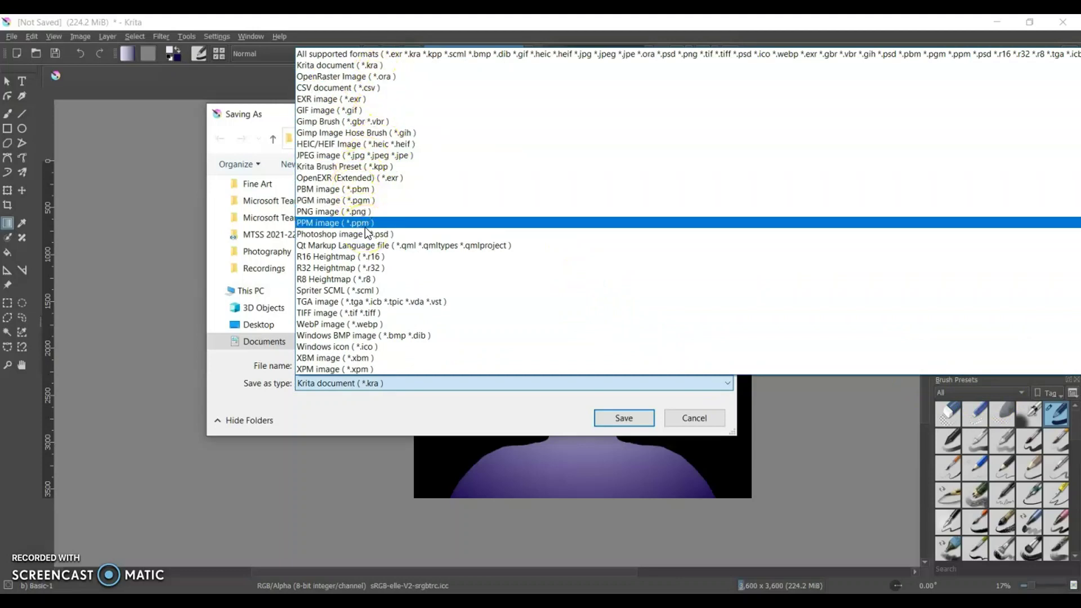
pyautogui.click(404, 157)
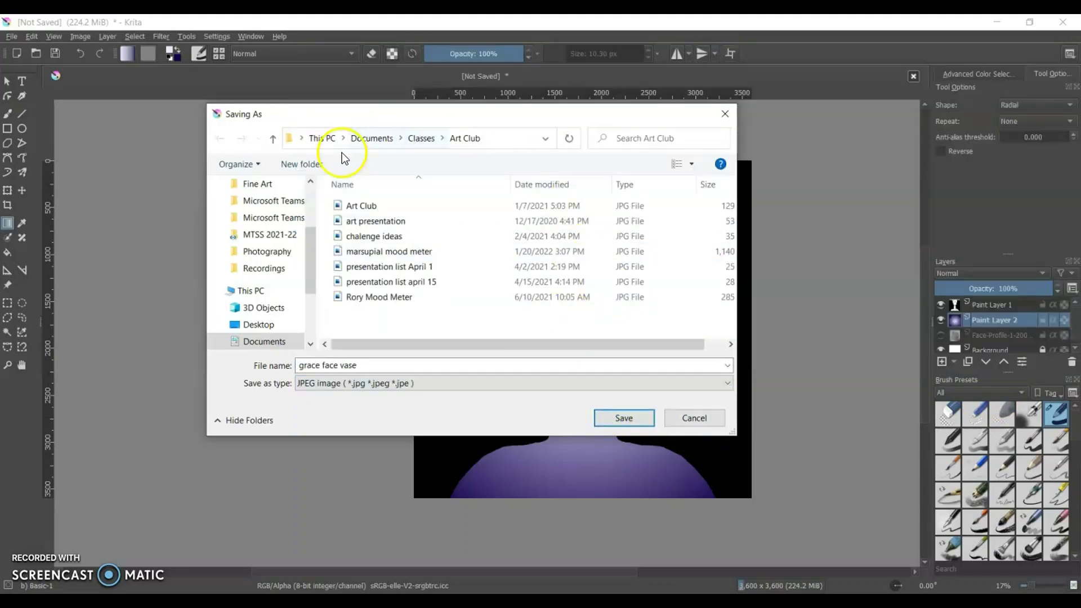
# Step: Choose the Classes > Digital Art > Teacher Examples folder and save there
pyautogui.click(424, 139)
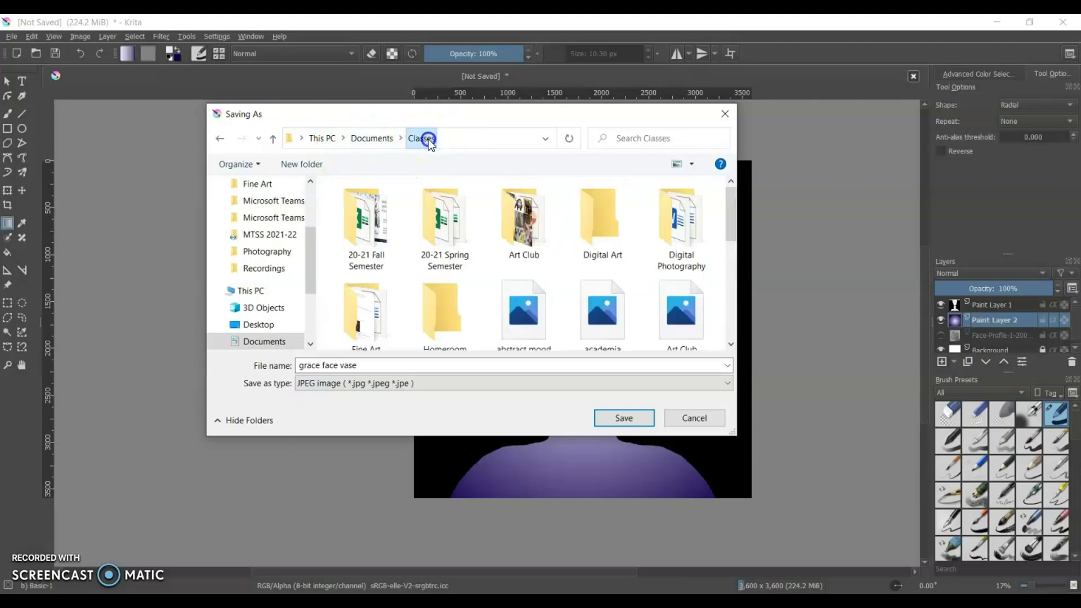
pyautogui.doubleClick(670, 239)
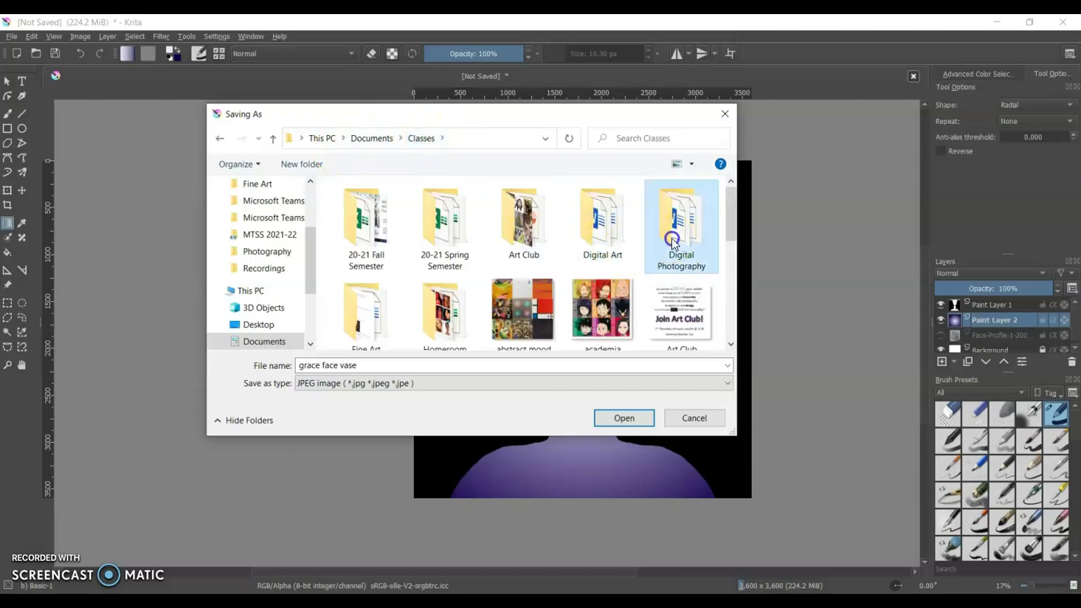
pyautogui.click(379, 138)
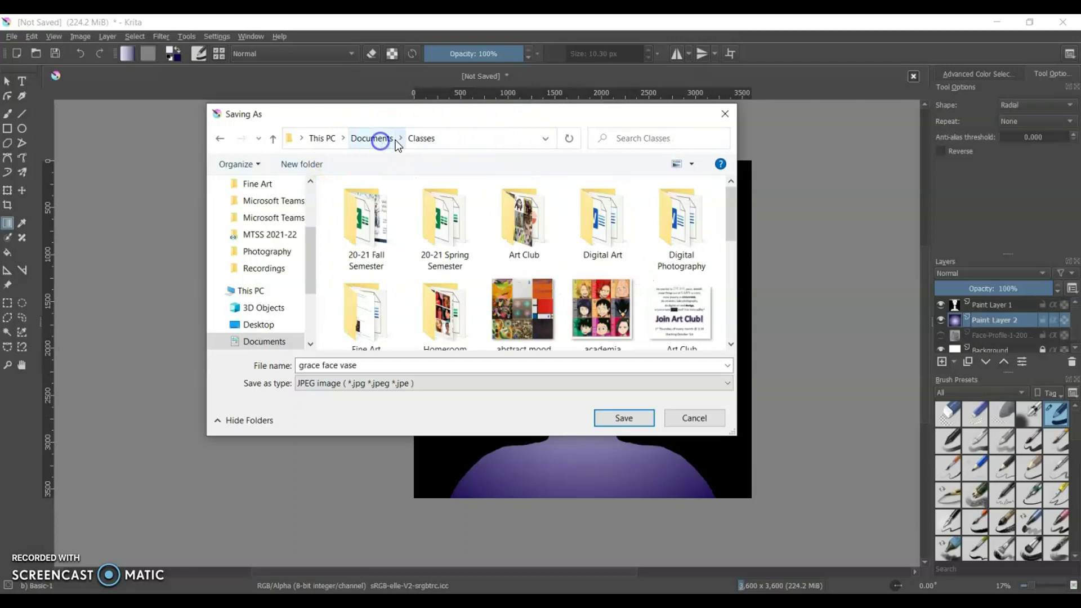
pyautogui.doubleClick(591, 203)
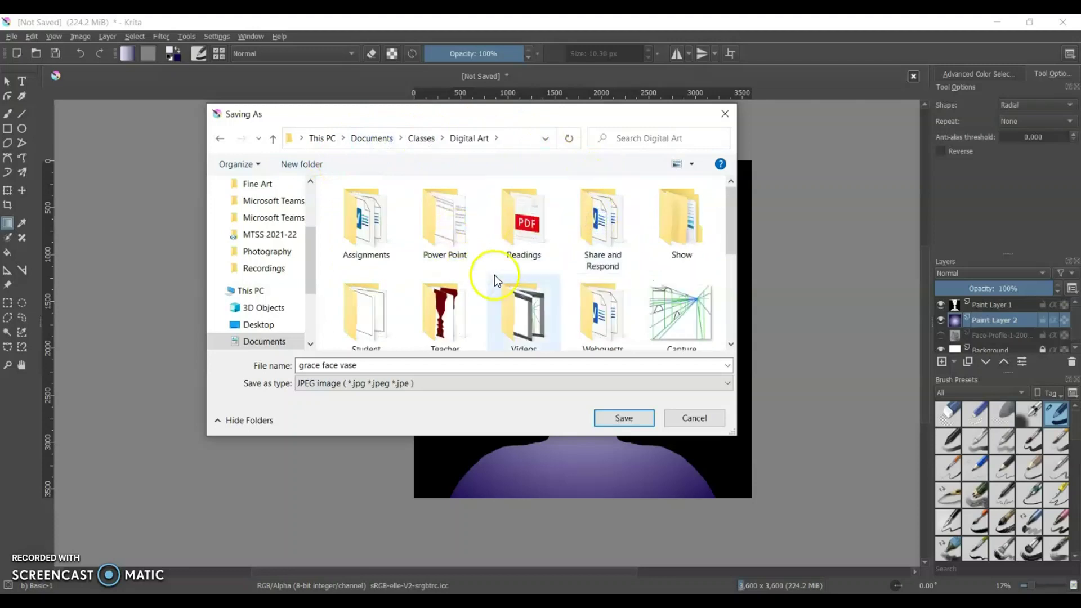
pyautogui.doubleClick(443, 315)
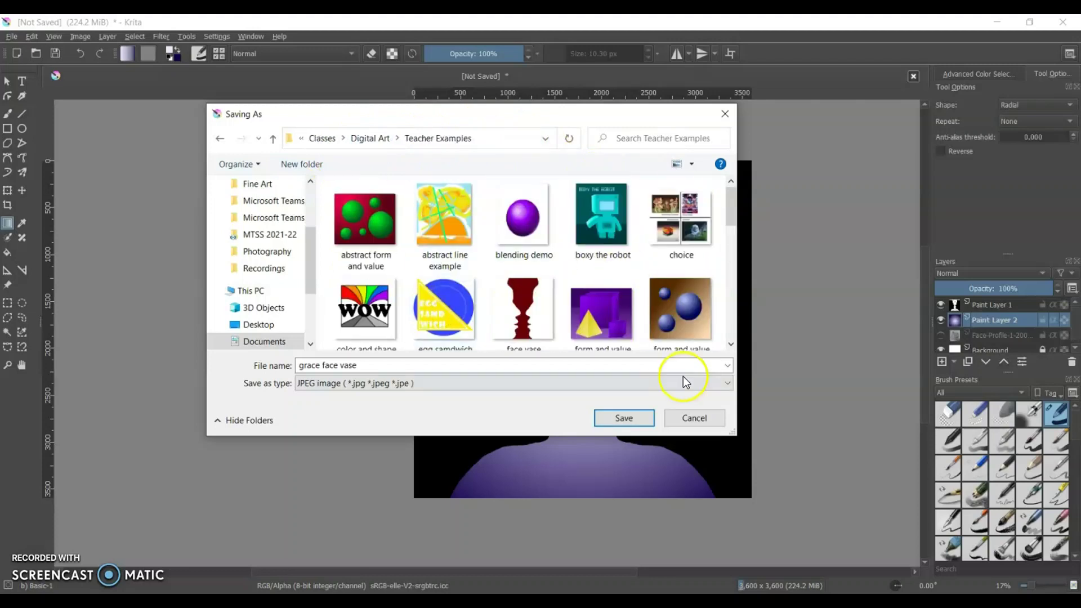
pyautogui.click(621, 419)
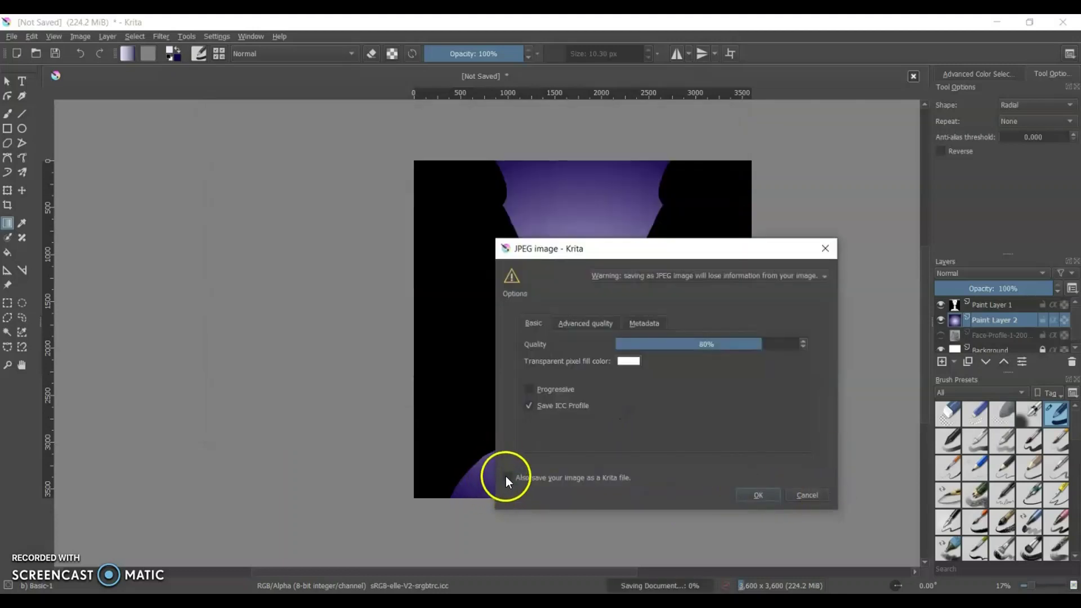
# Step: Enable 'Also save your image as a Krita file' and confirm the JPEG options
pyautogui.click(505, 476)
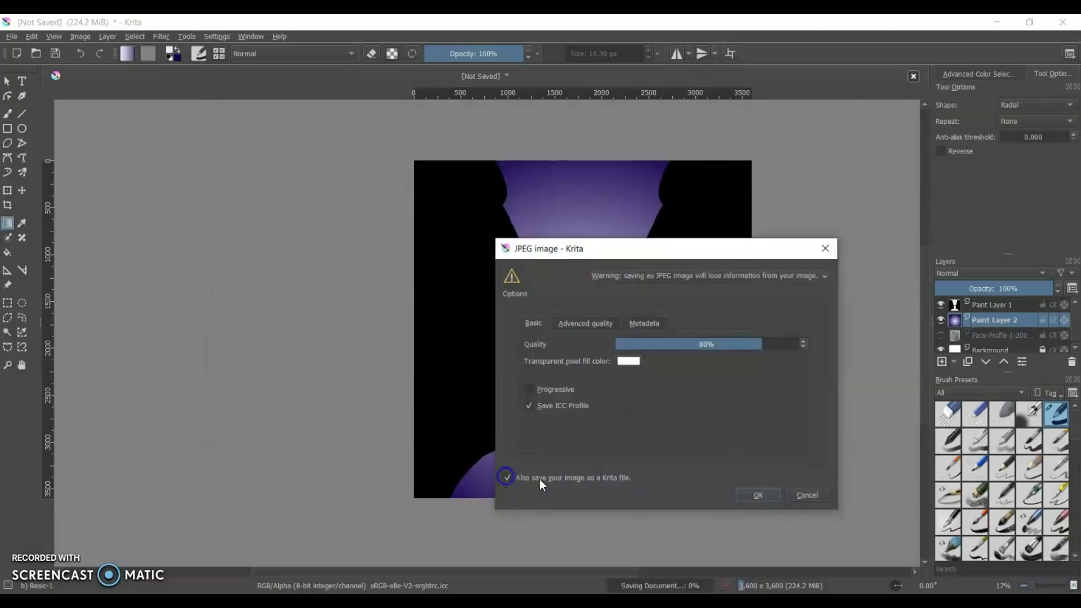
pyautogui.click(758, 495)
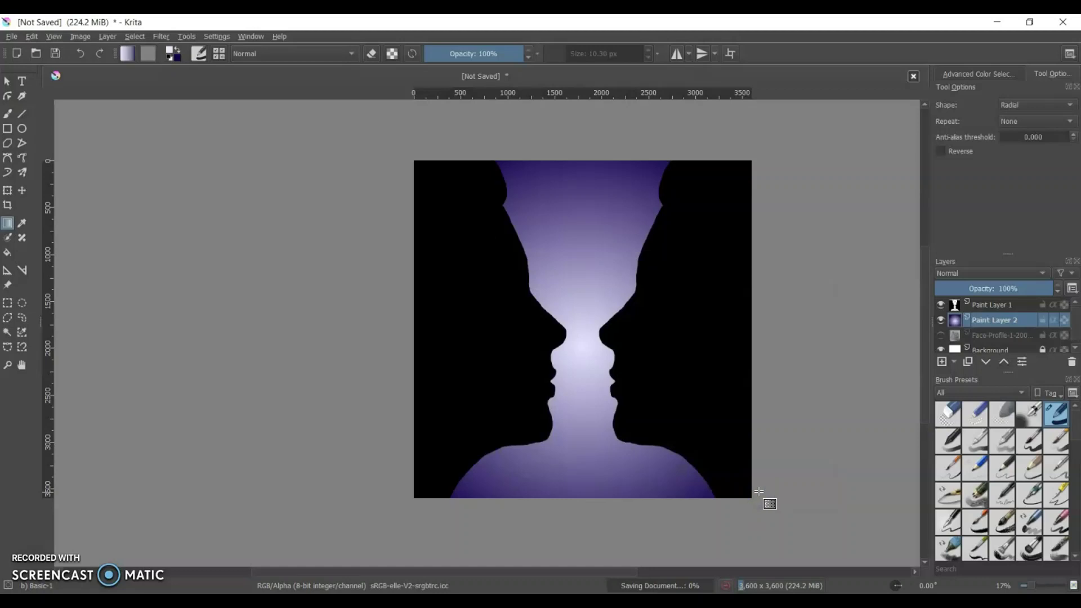